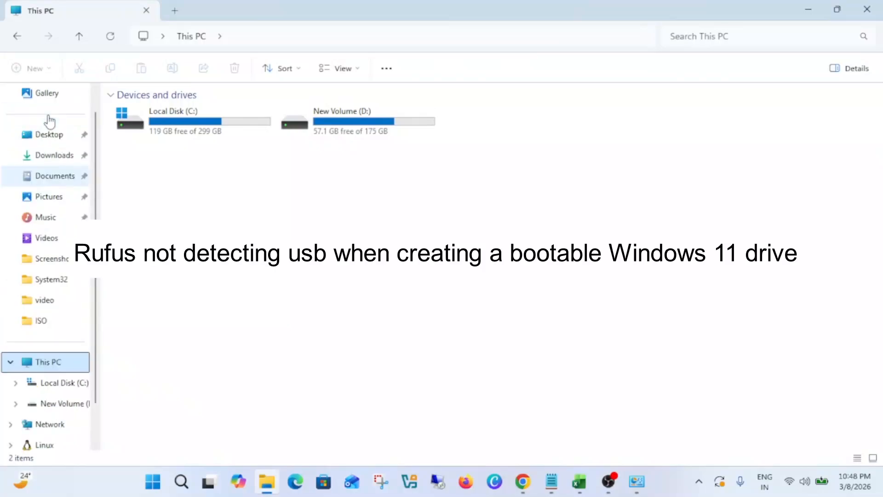
Step: Open the Downloads folder, and search the web for "rufus" in Microsoft Edge
{"action": "left_click", "coordinate": [51, 156]}
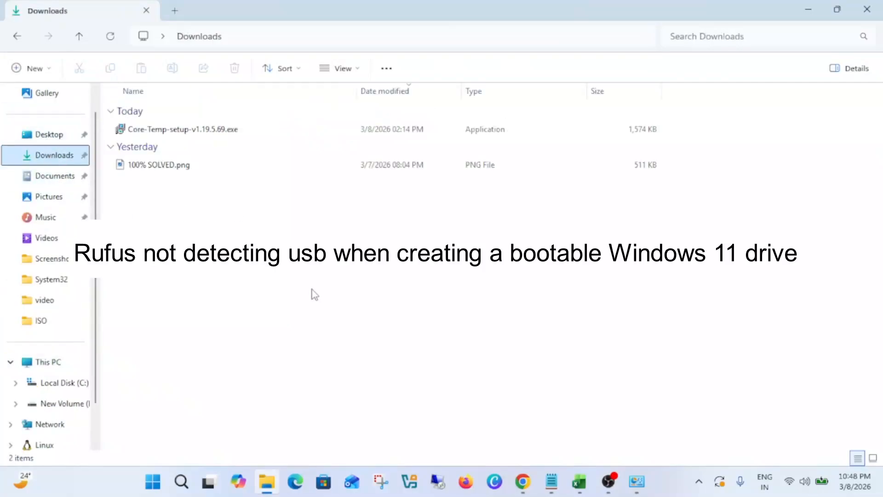
{"action": "left_click", "coordinate": [295, 482]}
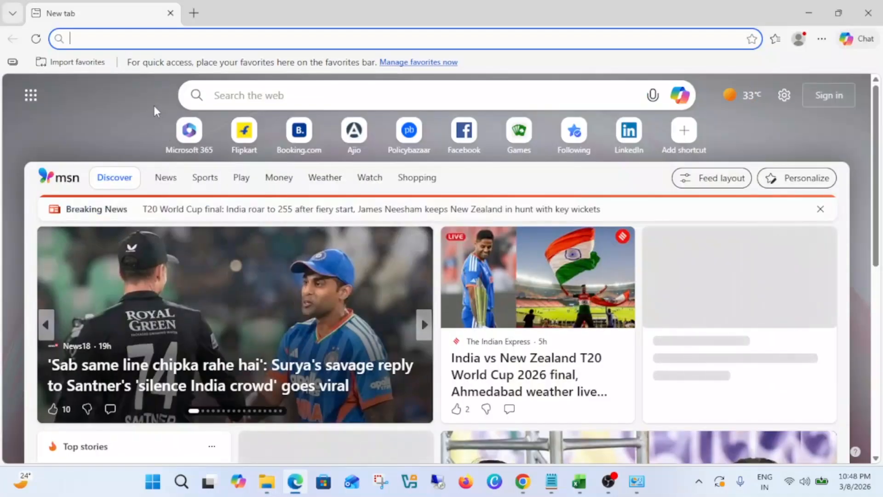
{"action": "type", "text": "runfu"}
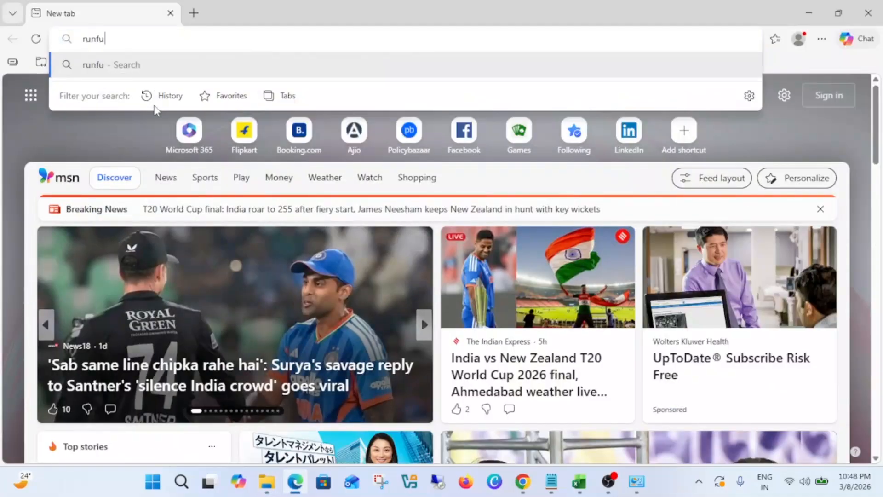
{"action": "key", "text": "BackSpace"}
{"action": "key", "text": "BackSpace"}
{"action": "key", "text": "BackSpace"}
{"action": "type", "text": "r"}
{"action": "key", "text": "BackSpace"}
{"action": "type", "text": "fus"}
{"action": "key", "text": "Return"}
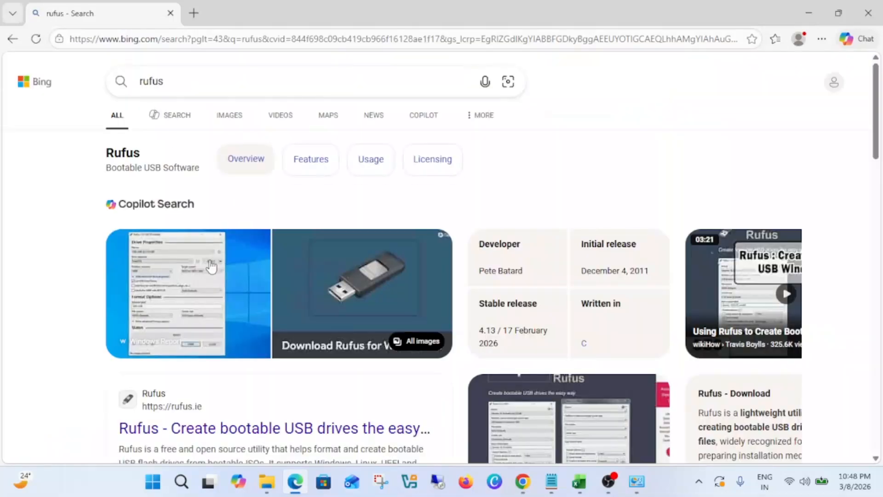
Step: Open the official rufus.ie site from the results and download the standard Windows x64 release, rufus-4.13.exe
{"action": "scroll", "coordinate": [184, 276], "scroll_direction": "down", "scroll_amount": 4}
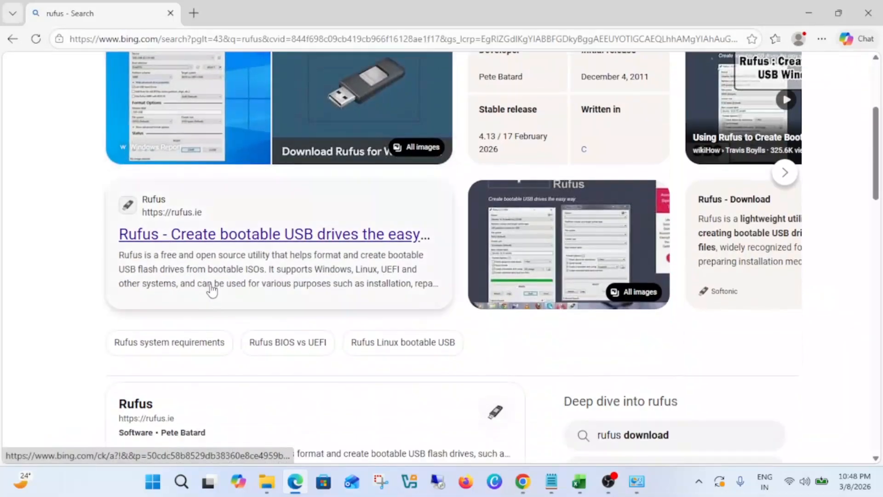
{"action": "left_click", "coordinate": [233, 239]}
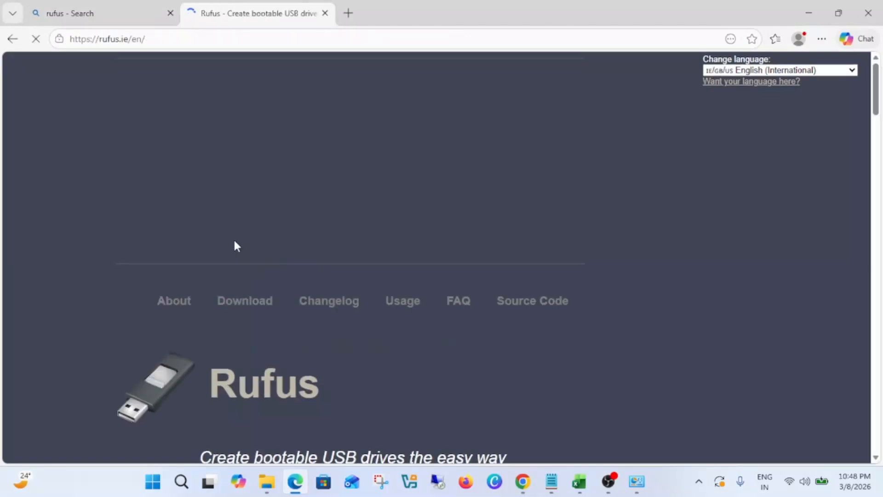
{"action": "scroll", "coordinate": [234, 246], "scroll_direction": "down", "scroll_amount": 20}
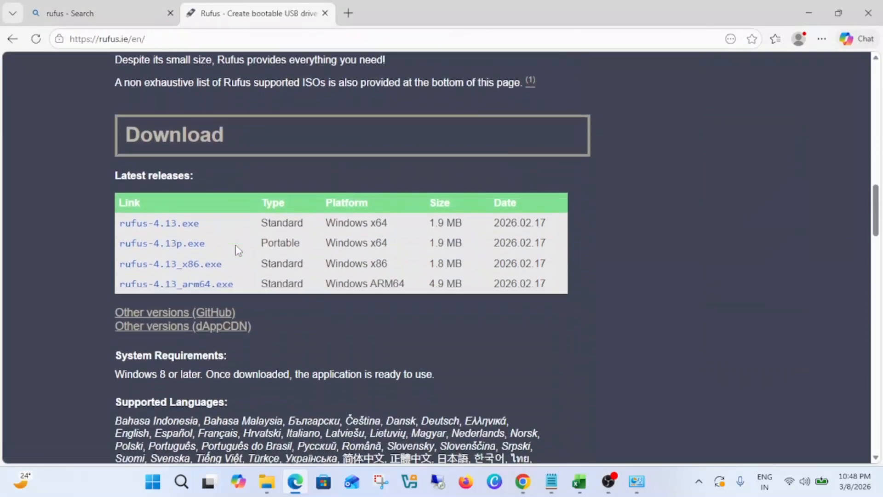
{"action": "left_click_drag", "start_coordinate": [258, 224], "coordinate": [332, 223]}
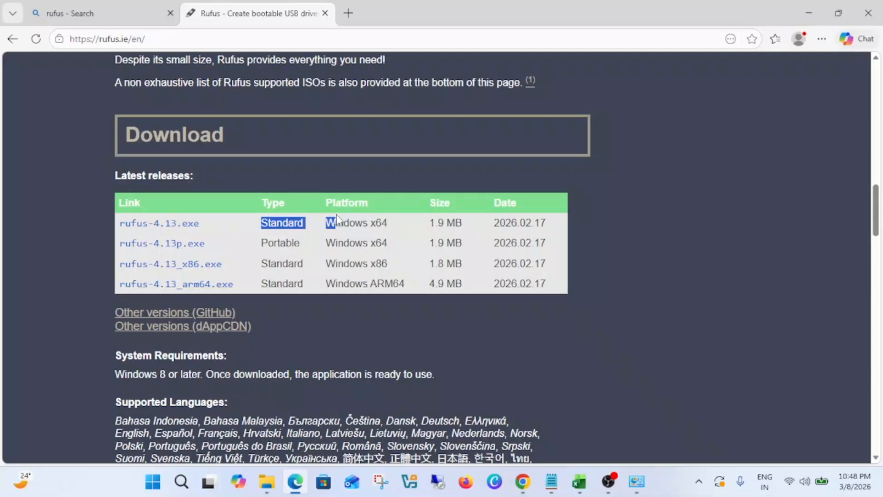
{"action": "left_click", "coordinate": [176, 225]}
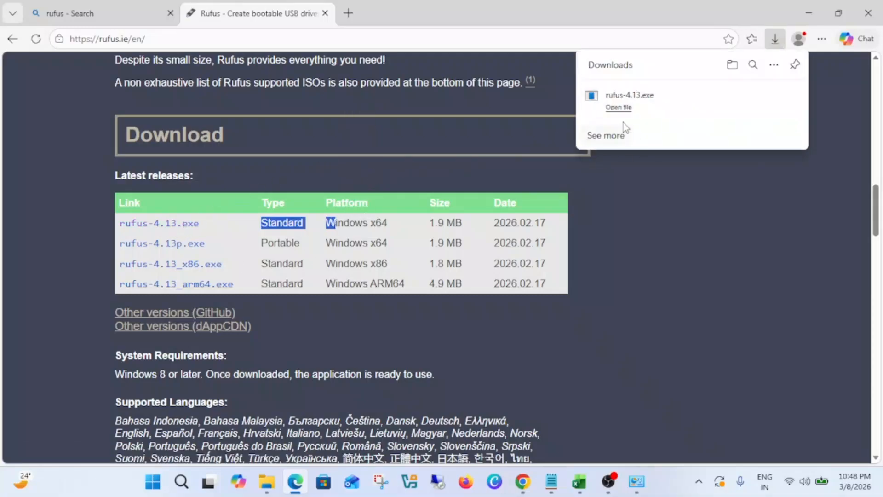
Step: Switch to File Explorer, launch rufus-4.13.exe from the Downloads folder and check the Device list for the USB drive
{"action": "left_click", "coordinate": [267, 481]}
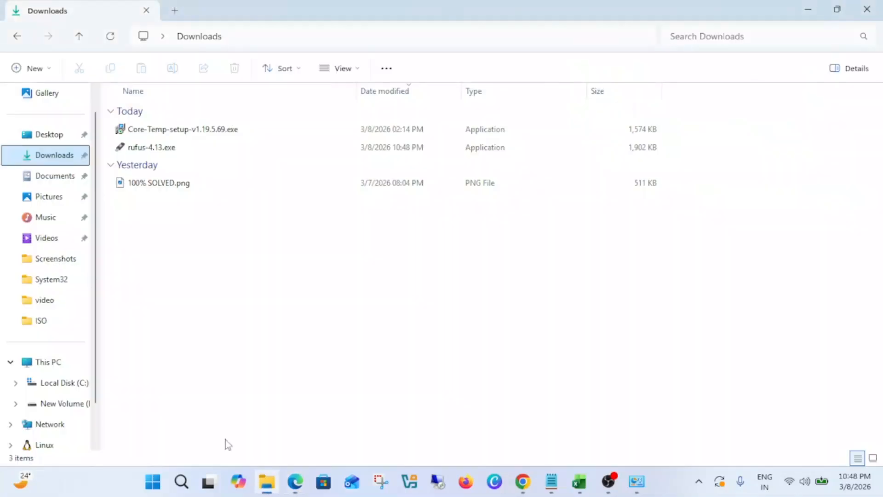
{"action": "double_click", "coordinate": [192, 152]}
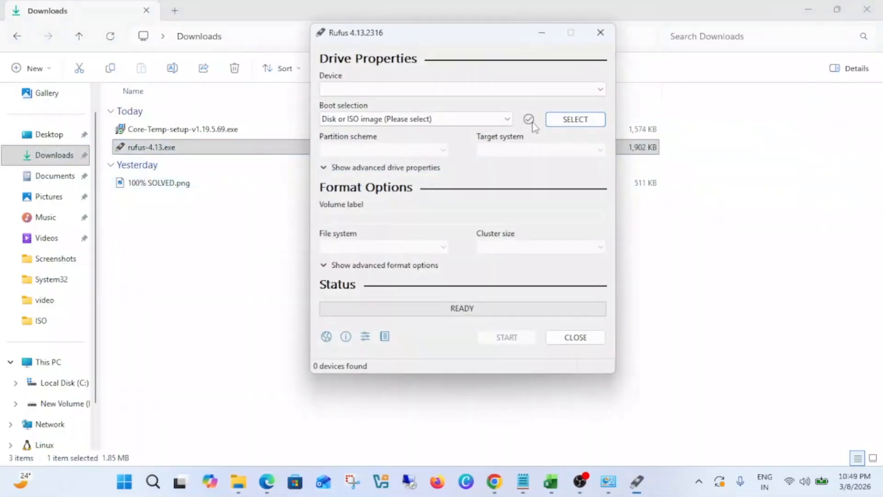
{"action": "left_click", "coordinate": [605, 89]}
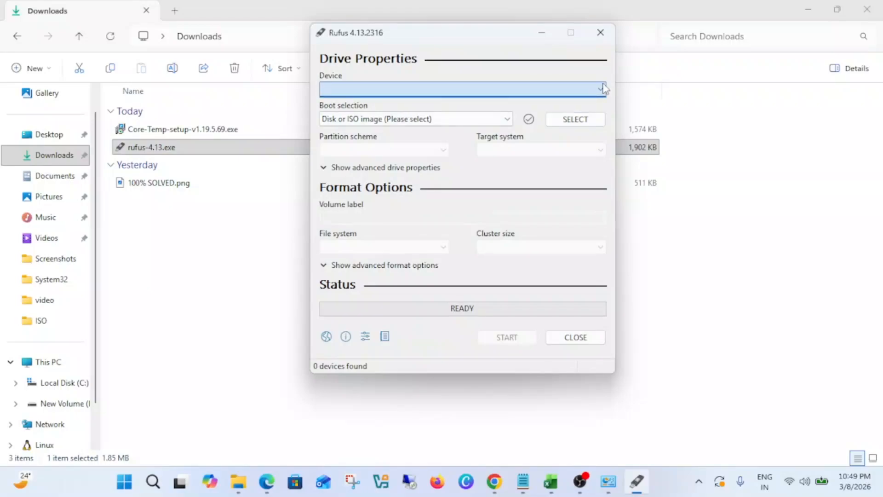
{"action": "left_click", "coordinate": [459, 43]}
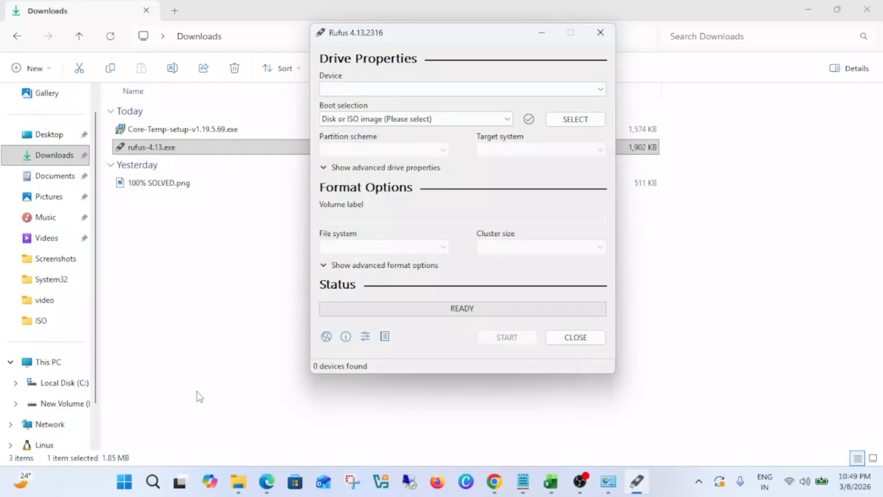
Step: Open Disk Management in a maximized window to check the connected disks
{"action": "right_click", "coordinate": [130, 485]}
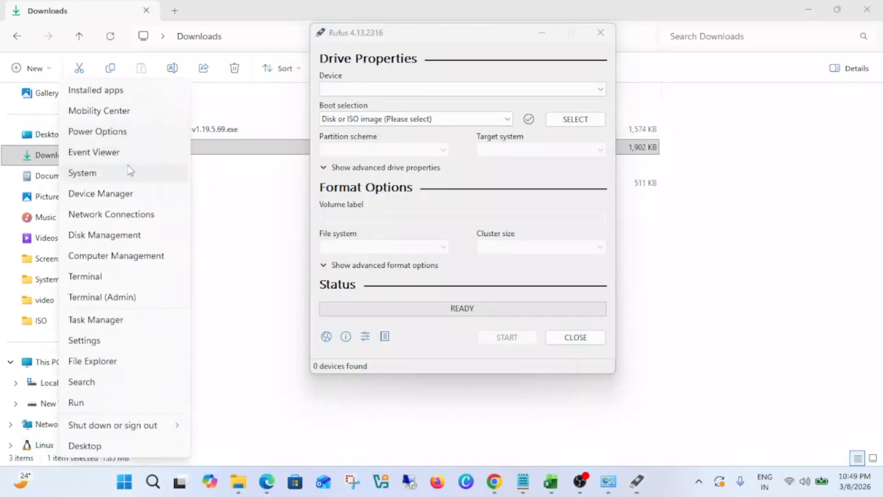
{"action": "left_click", "coordinate": [117, 235]}
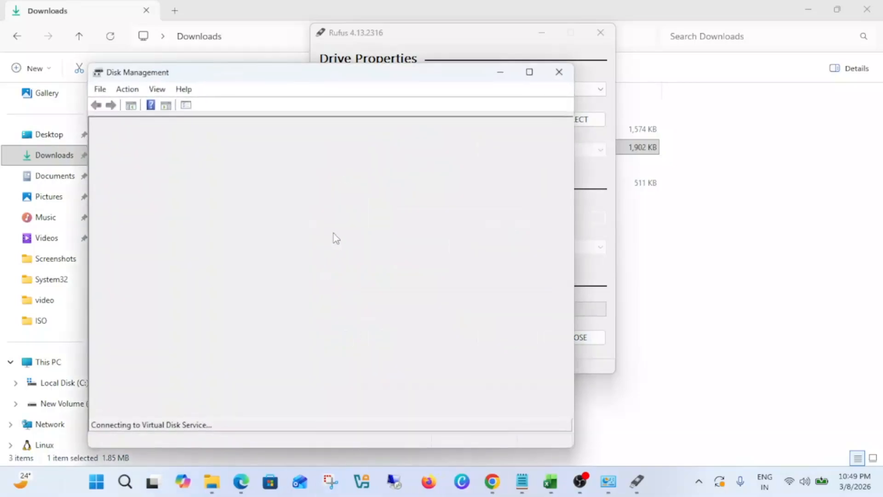
{"action": "left_click_drag", "start_coordinate": [455, 78], "coordinate": [555, 74]}
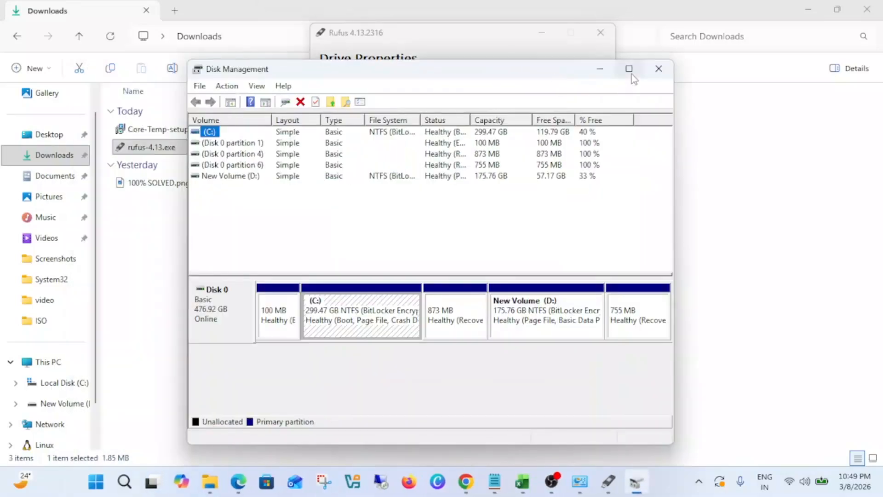
{"action": "left_click", "coordinate": [629, 69]}
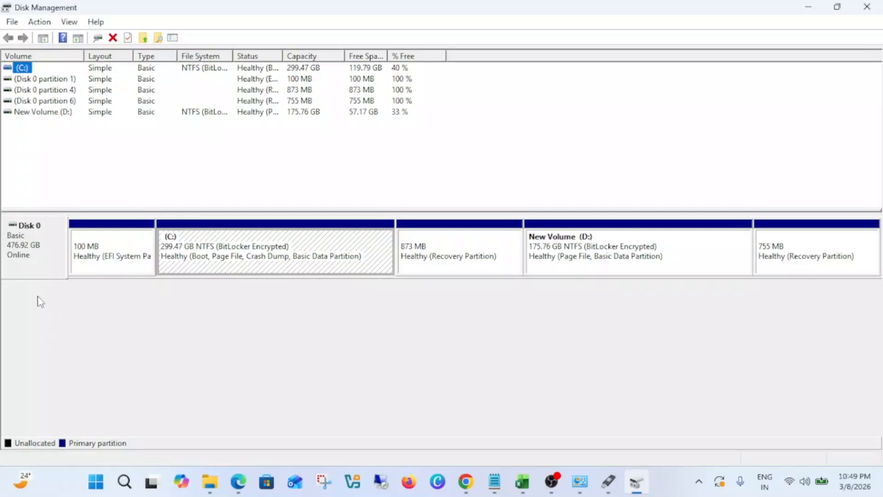
Step: Compare the Device field in Rufus with the disks listed in Disk Management, leaving Rufus minimized
{"action": "left_click", "coordinate": [612, 478]}
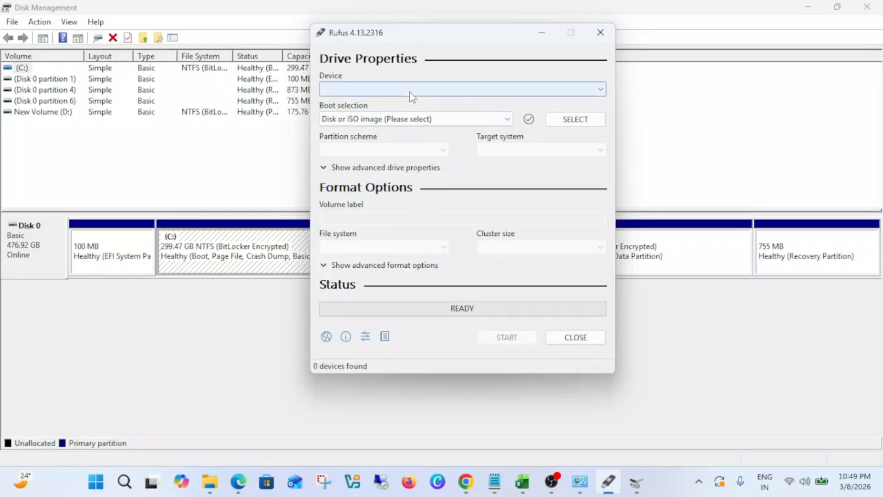
{"action": "left_click", "coordinate": [536, 37]}
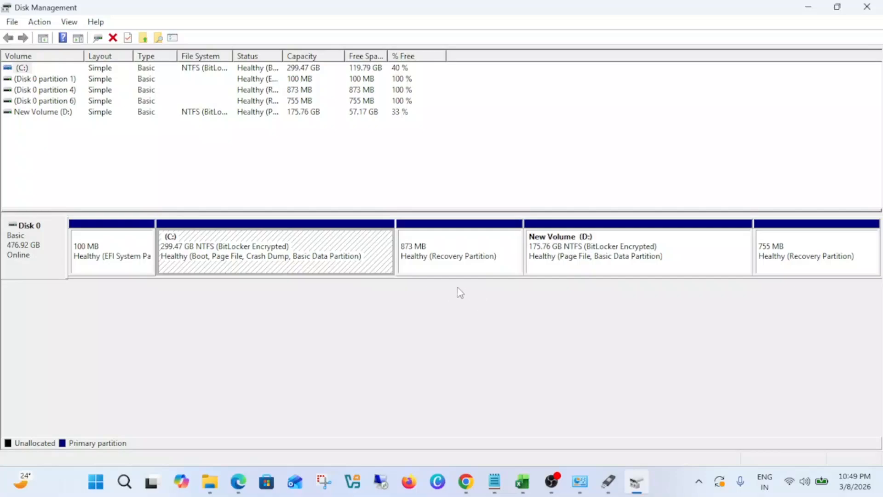
{"action": "left_click", "coordinate": [609, 481]}
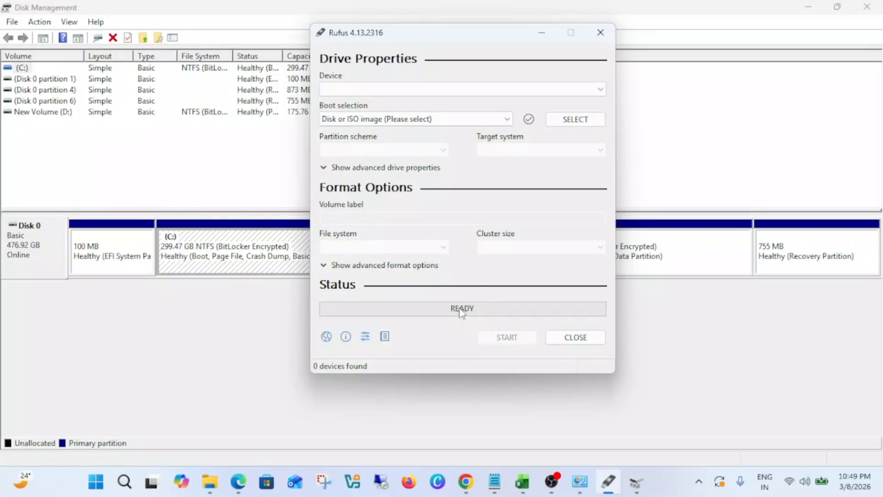
{"action": "left_click", "coordinate": [542, 33]}
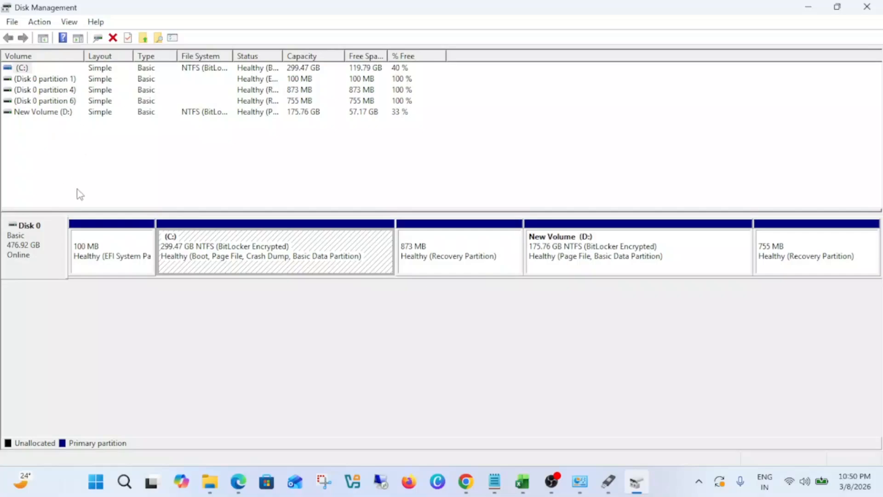
Step: Find Device Manager through Windows search and open it
{"action": "left_click", "coordinate": [125, 482]}
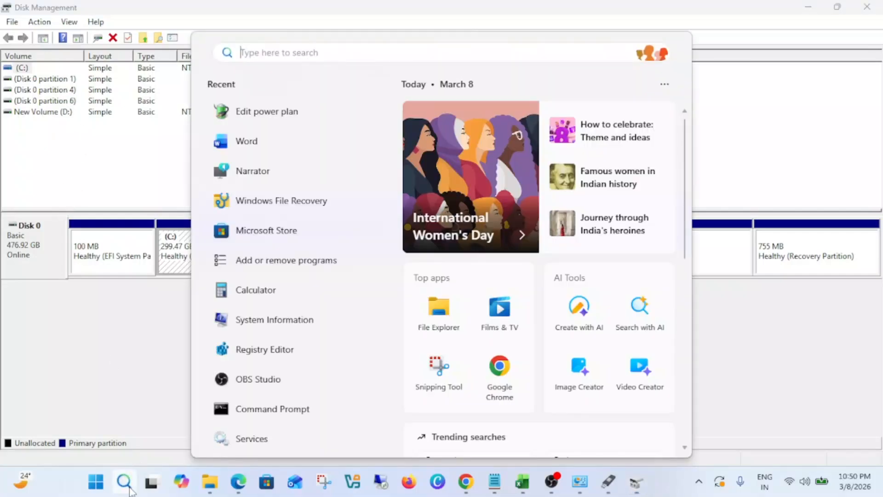
{"action": "type", "text": "devi"}
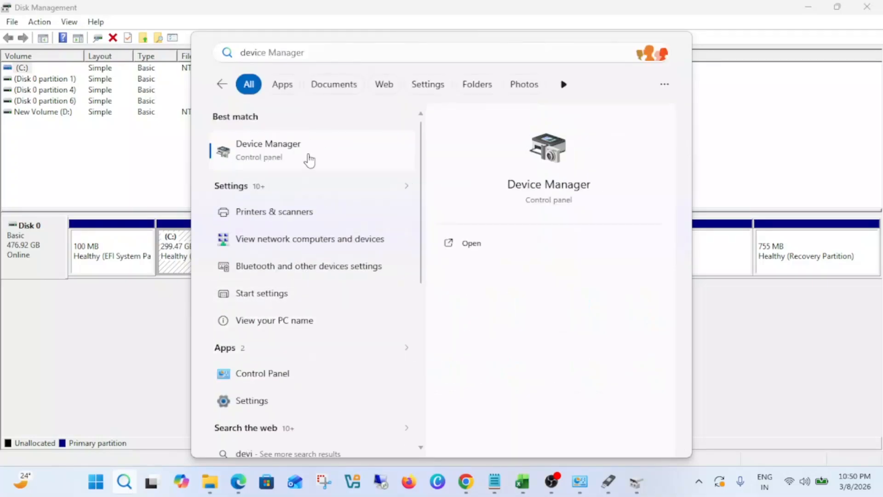
{"action": "left_click", "coordinate": [308, 159]}
Step: Collapse the Network adapters category and expand Universal Serial Bus controllers in the device tree
{"action": "scroll", "coordinate": [205, 286], "scroll_direction": "down", "scroll_amount": 5}
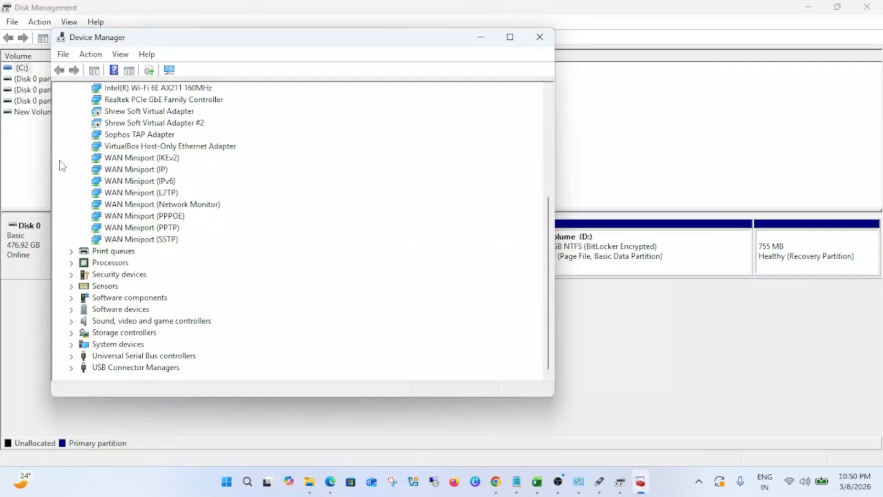
{"action": "scroll", "coordinate": [63, 164], "scroll_direction": "up", "scroll_amount": 2}
{"action": "left_click", "coordinate": [73, 147]}
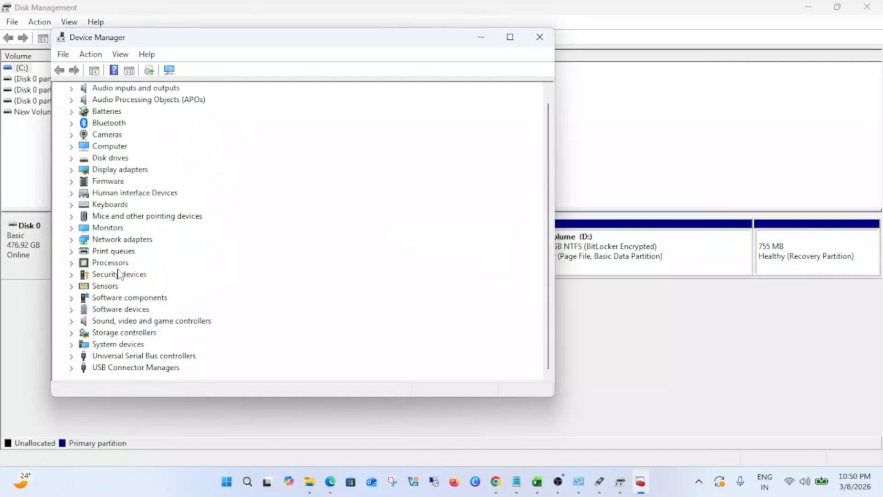
{"action": "left_click", "coordinate": [116, 357]}
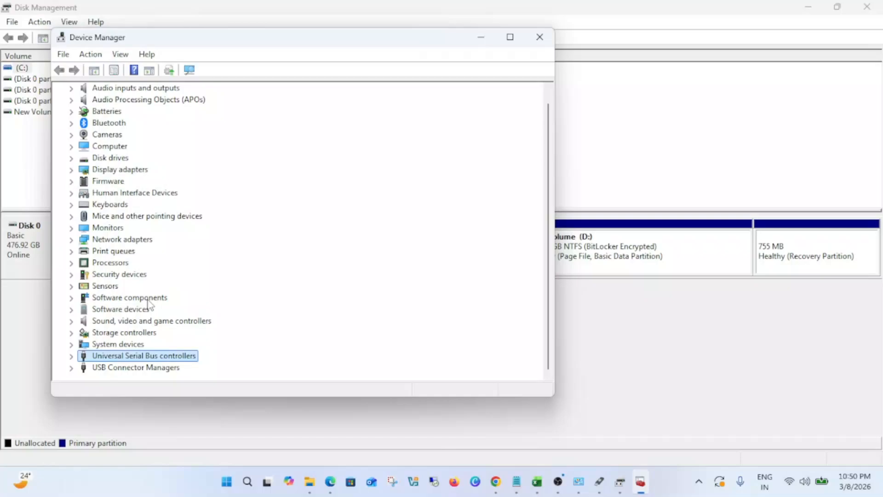
{"action": "left_click", "coordinate": [71, 356]}
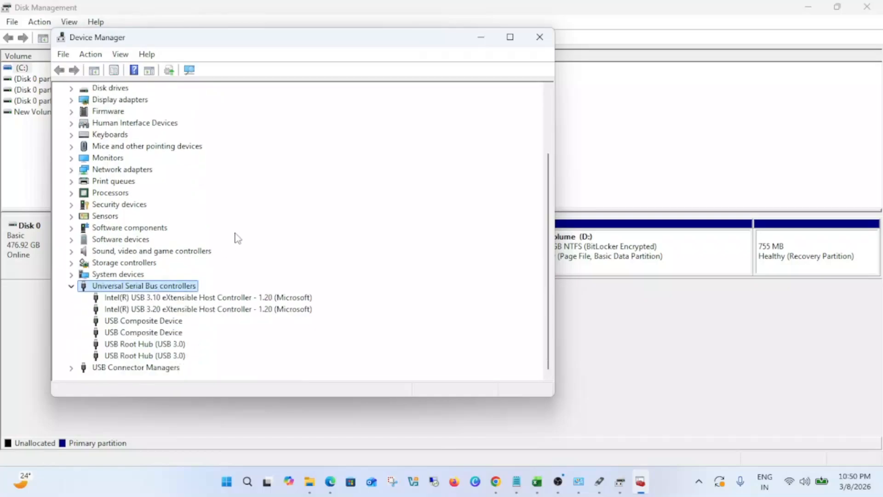
Step: Run an automatic driver update for the Intel(R) USB 3.10 eXtensible Host Controller and close the wizard
{"action": "left_click", "coordinate": [160, 301]}
{"action": "right_click", "coordinate": [157, 300]}
{"action": "left_click", "coordinate": [187, 307]}
{"action": "left_click", "coordinate": [266, 193]}
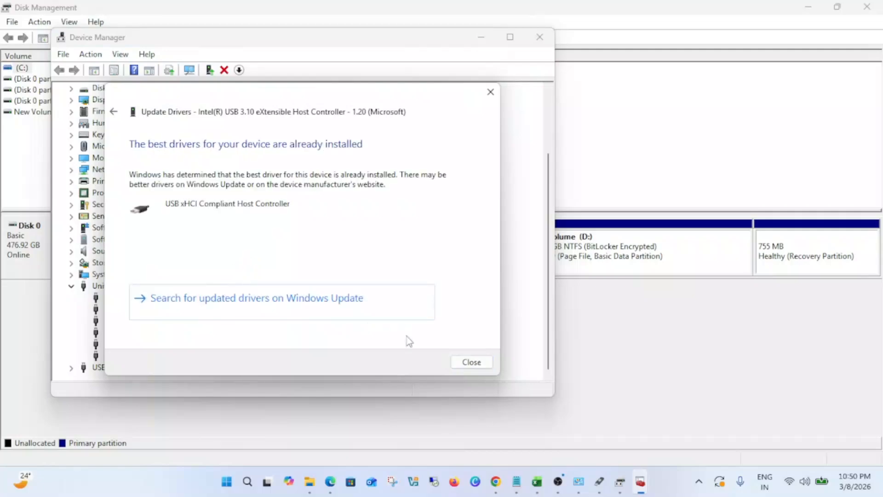
{"action": "left_click", "coordinate": [471, 362]}
Step: Run an automatic driver update for the Intel(R) USB 3.20 eXtensible Host Controller and close the wizard
{"action": "left_click", "coordinate": [175, 310]}
{"action": "right_click", "coordinate": [177, 310]}
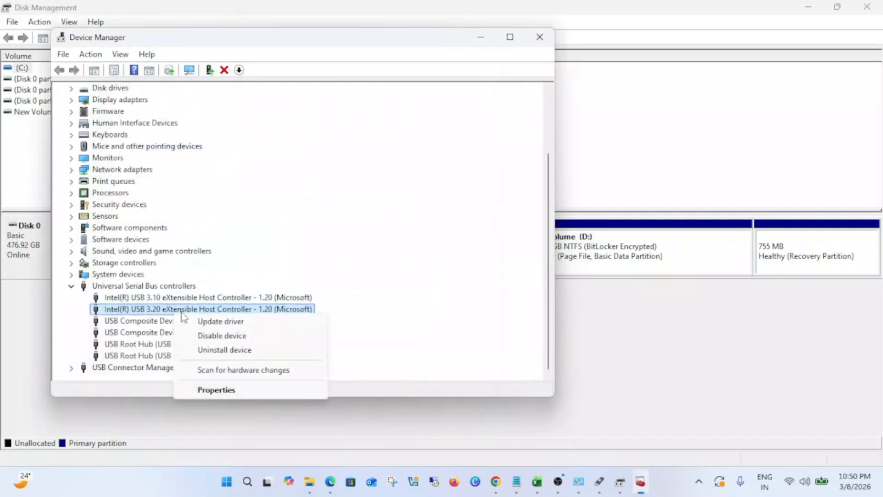
{"action": "left_click", "coordinate": [217, 321]}
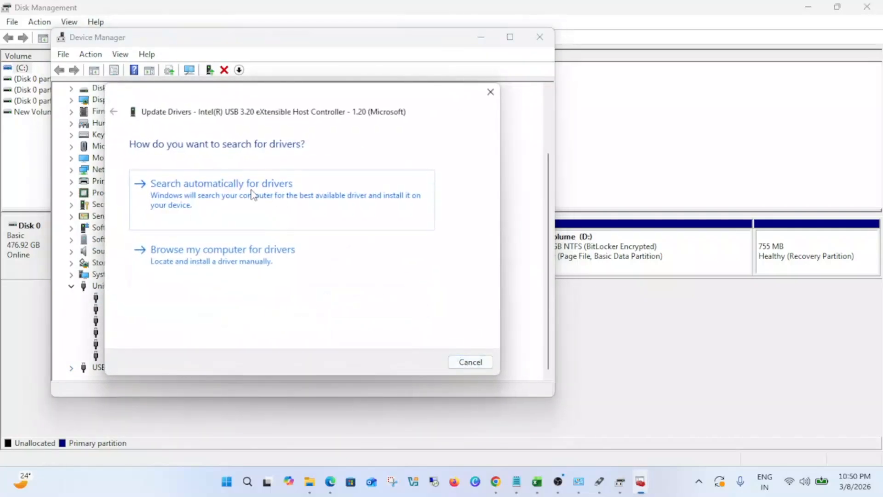
{"action": "left_click", "coordinate": [252, 195]}
{"action": "left_click", "coordinate": [471, 363]}
Step: Run an automatic driver update for the first USB Root Hub (USB 3.0) and close the wizard
{"action": "left_click", "coordinate": [152, 321]}
{"action": "left_click", "coordinate": [154, 357]}
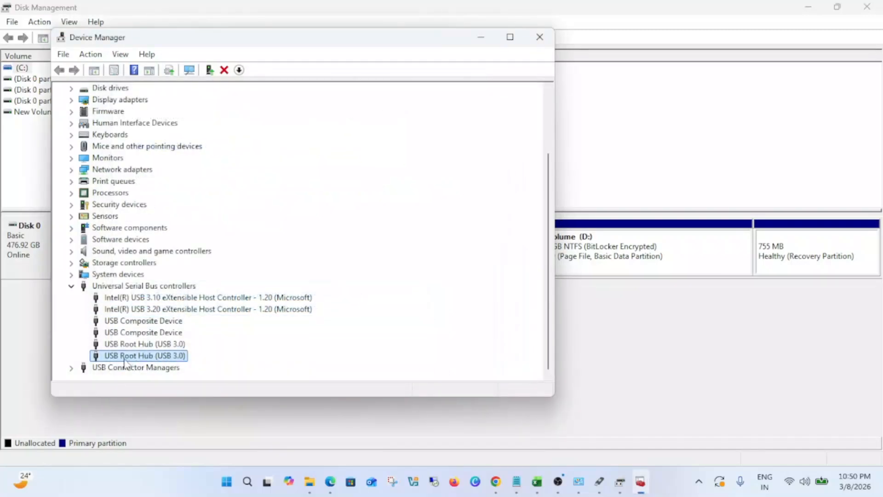
{"action": "left_click", "coordinate": [179, 346]}
{"action": "right_click", "coordinate": [165, 349]}
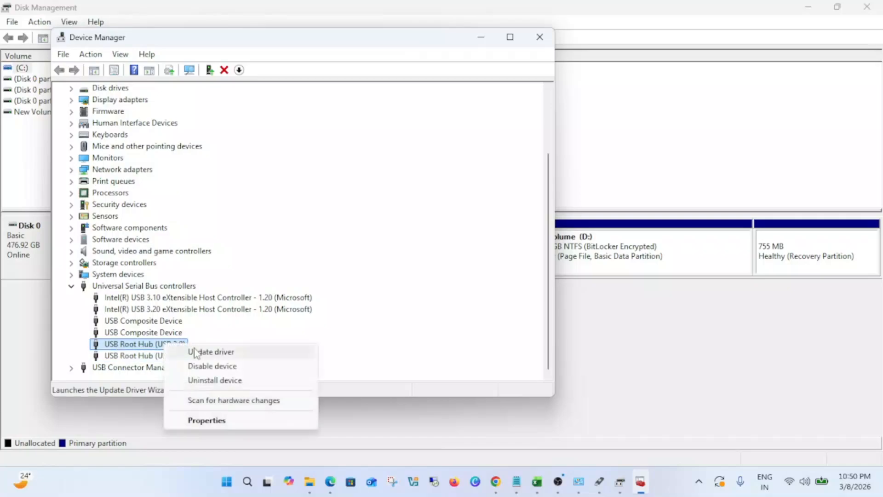
{"action": "left_click", "coordinate": [193, 351]}
{"action": "left_click", "coordinate": [237, 212]}
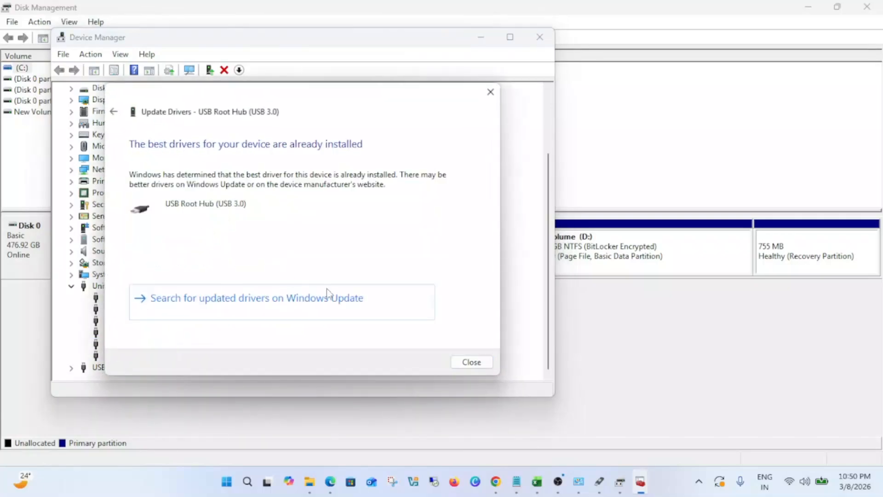
{"action": "left_click", "coordinate": [472, 365]}
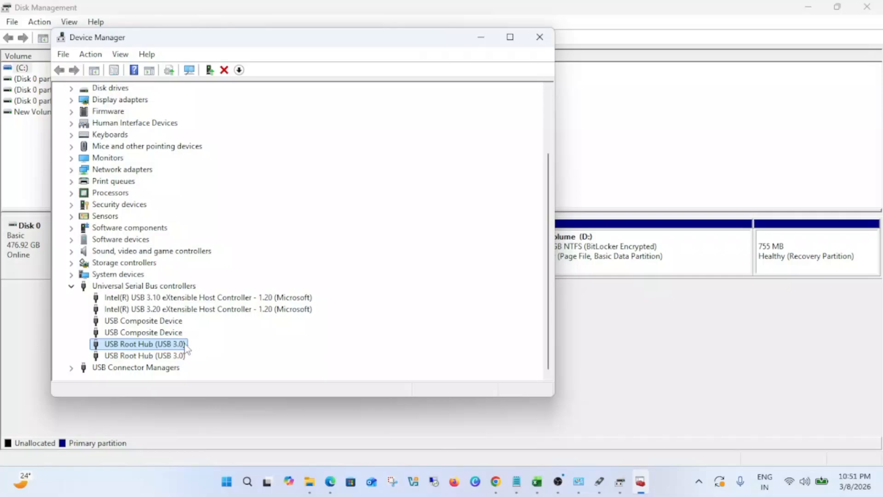
Step: Open Control Panel and display all of its items as large icons
{"action": "left_click", "coordinate": [249, 483]}
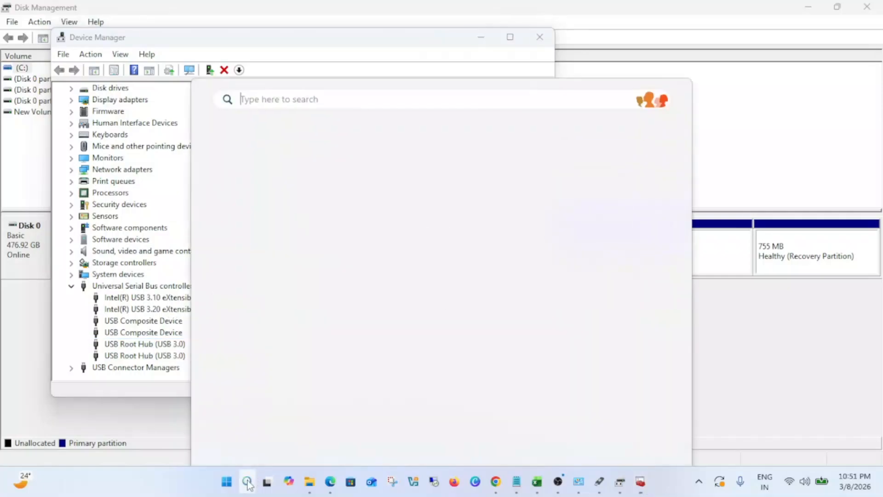
{"action": "type", "text": "control"}
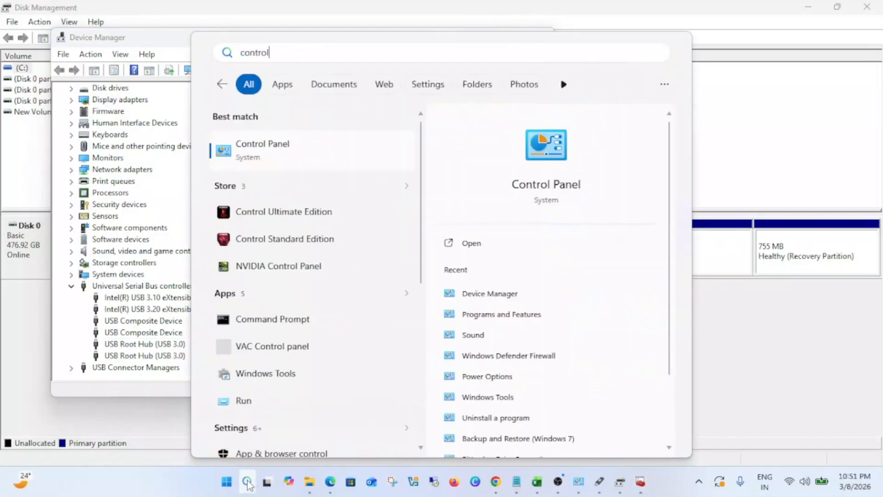
{"action": "key", "text": "Return"}
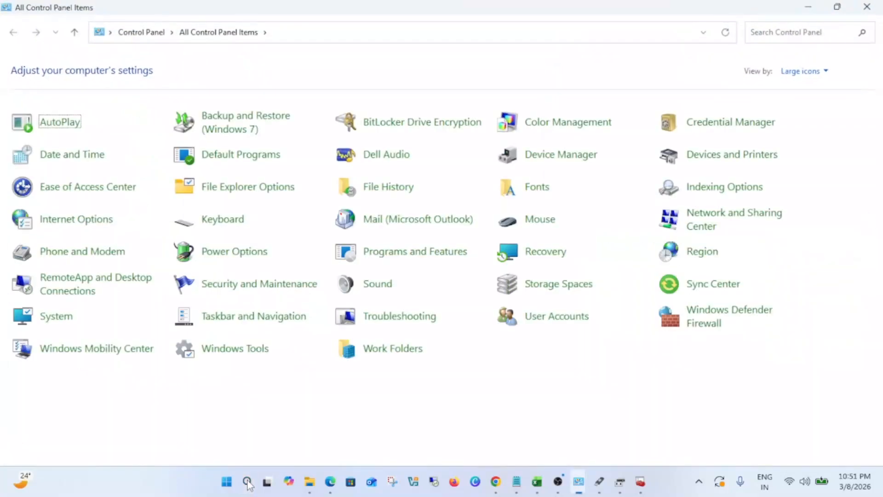
{"action": "left_click", "coordinate": [804, 72]}
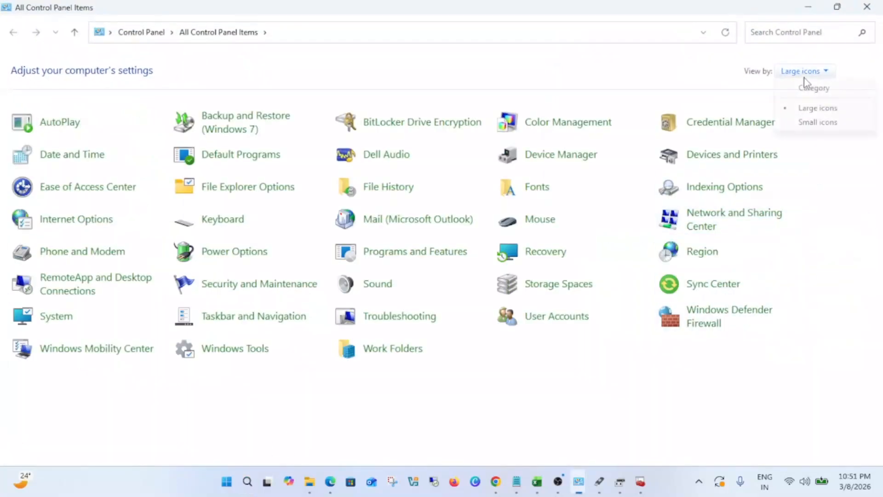
{"action": "left_click", "coordinate": [808, 90]}
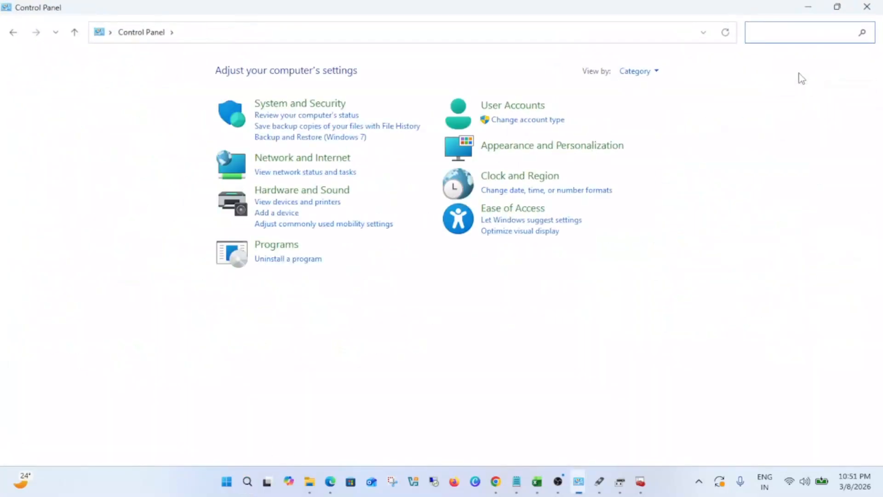
{"action": "left_click", "coordinate": [649, 73]}
{"action": "left_click", "coordinate": [666, 110]}
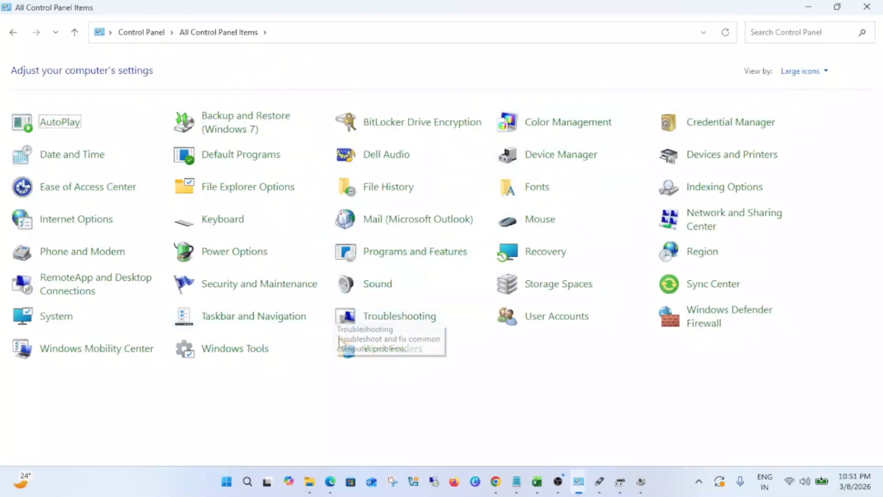
Step: Open the advanced power settings of the Balanced plan from Power Options
{"action": "left_click", "coordinate": [225, 256]}
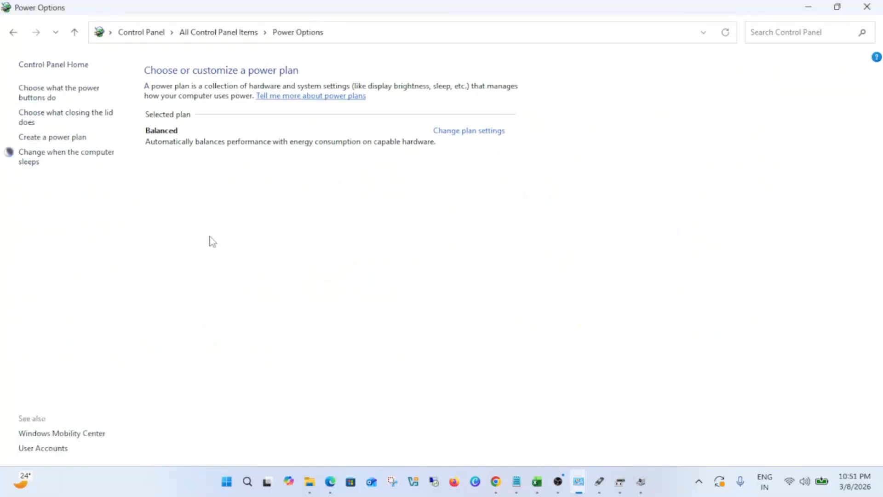
{"action": "left_click", "coordinate": [478, 132]}
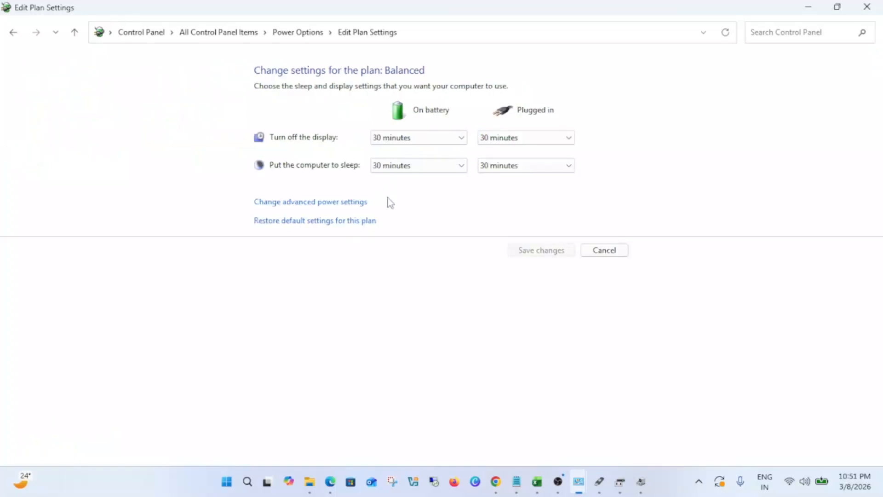
{"action": "left_click", "coordinate": [313, 204]}
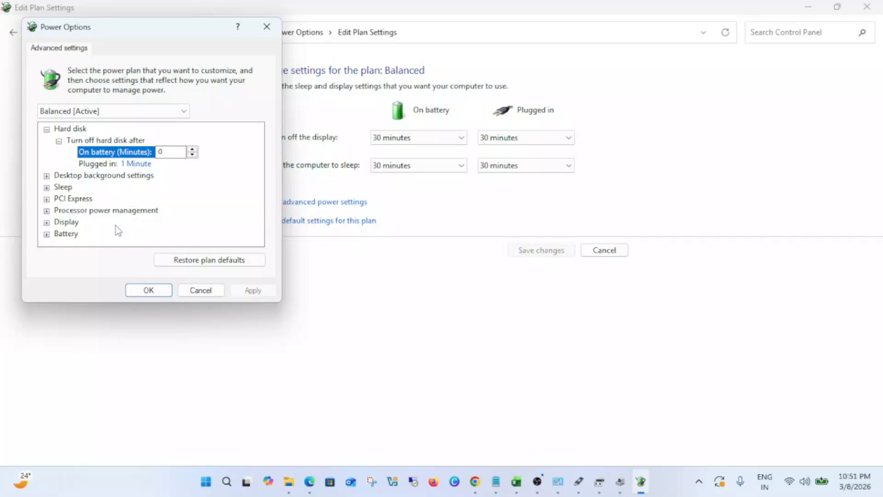
Step: Examine the Processor power management and PCI Express Link State Power Management settings, and cancel the advanced power settings dialog
{"action": "left_click", "coordinate": [47, 211]}
{"action": "scroll", "coordinate": [138, 230], "scroll_direction": "down", "scroll_amount": 1}
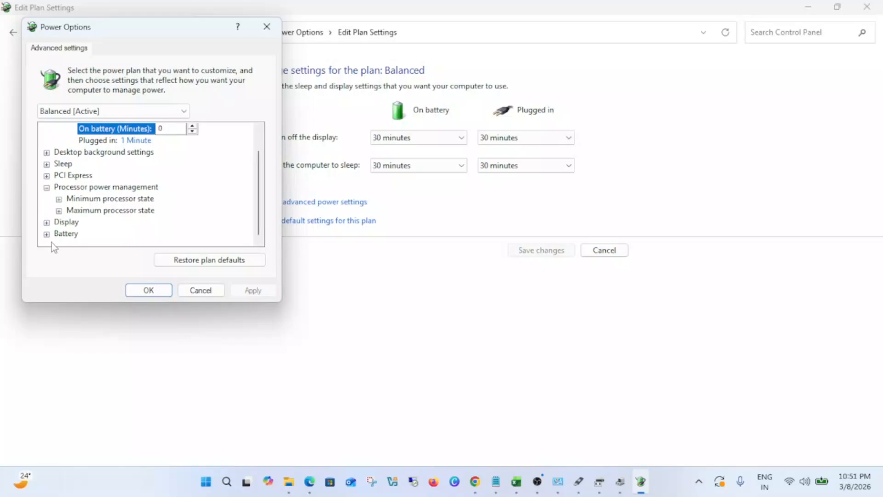
{"action": "scroll", "coordinate": [112, 216], "scroll_direction": "up", "scroll_amount": 1}
{"action": "left_click", "coordinate": [46, 199]}
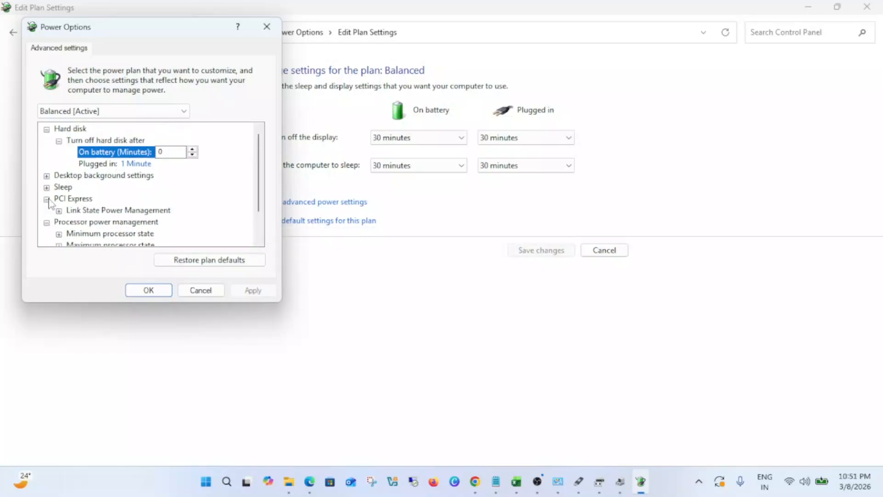
{"action": "left_click", "coordinate": [59, 210]}
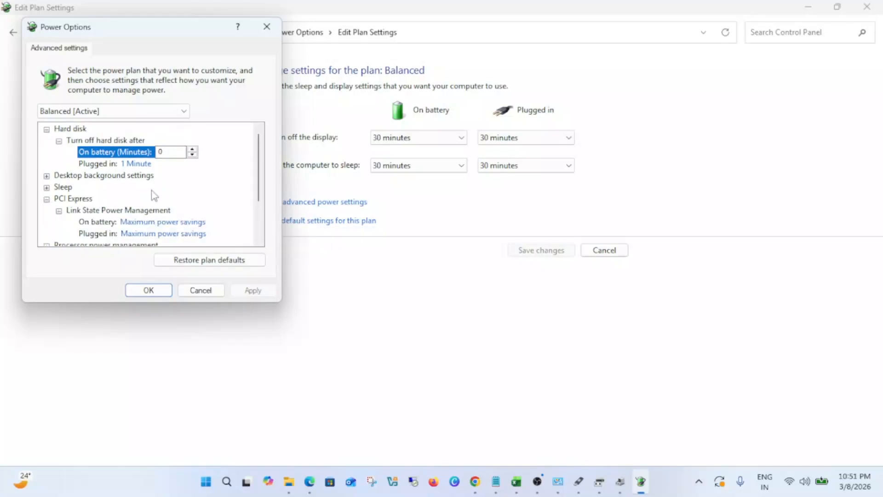
{"action": "scroll", "coordinate": [156, 200], "scroll_direction": "down", "scroll_amount": 2}
{"action": "scroll", "coordinate": [124, 215], "scroll_direction": "up", "scroll_amount": 2}
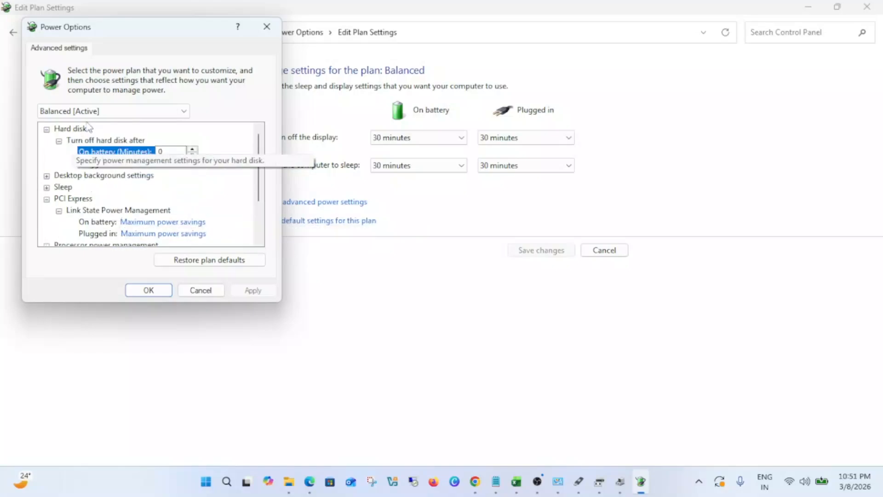
{"action": "left_click", "coordinate": [200, 290]}
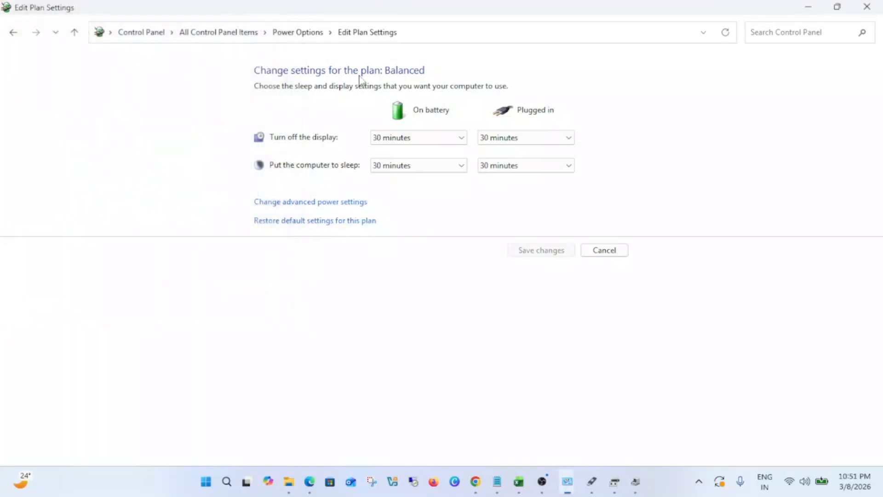
Step: Review the lid, power button and shutdown settings in Power Options, unlocking the currently unavailable options along the way
{"action": "left_click", "coordinate": [297, 32]}
{"action": "left_click", "coordinate": [63, 120]}
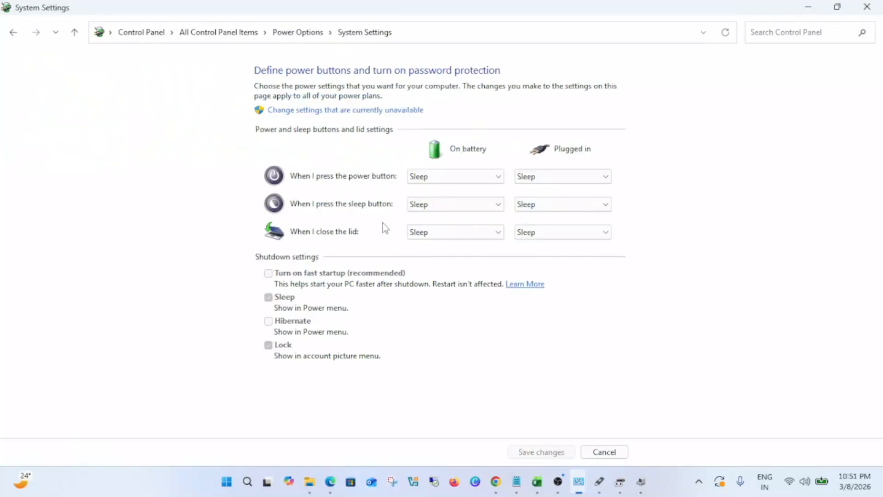
{"action": "left_click", "coordinate": [341, 111]}
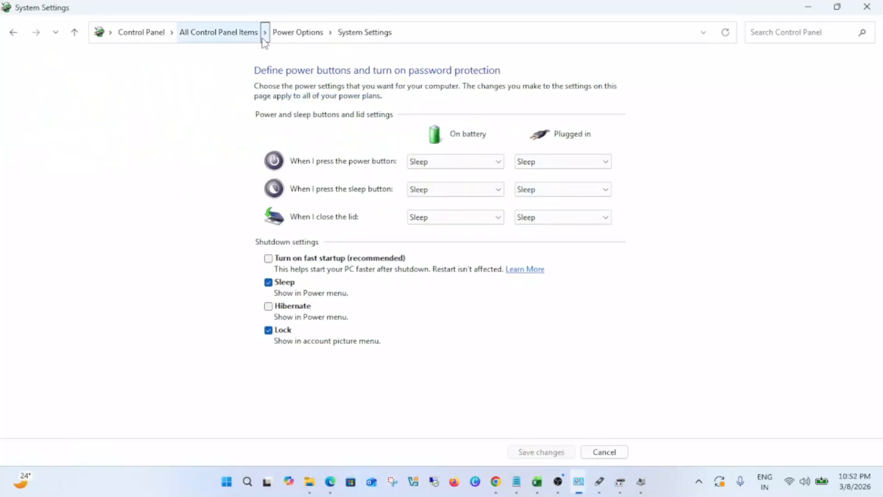
{"action": "left_click", "coordinate": [298, 33]}
{"action": "left_click", "coordinate": [52, 95]}
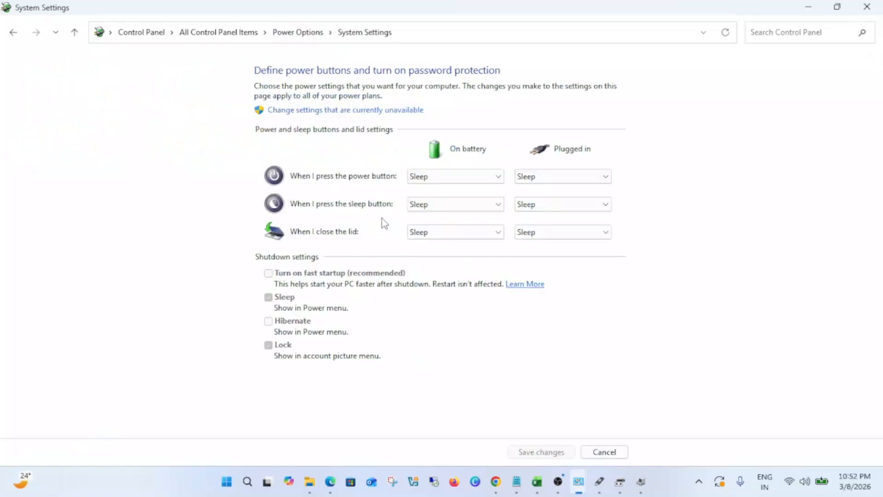
Step: Close Control Panel, Device Manager and Disk Management, and show the drives under This PC in File Explorer
{"action": "left_click", "coordinate": [867, 6]}
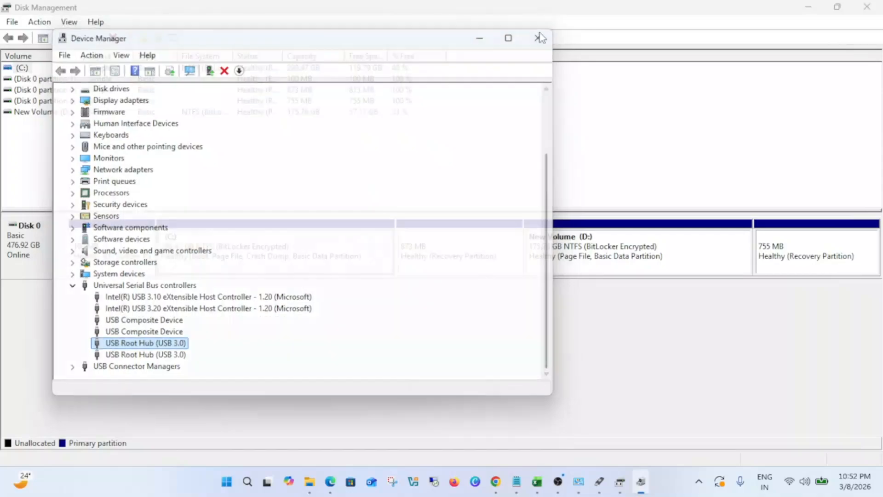
{"action": "left_click", "coordinate": [540, 37]}
{"action": "left_click", "coordinate": [866, 6]}
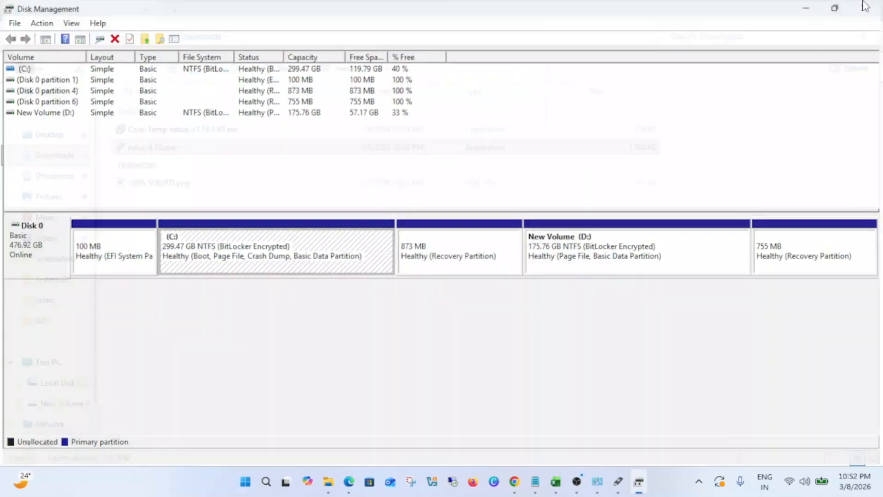
{"action": "left_click", "coordinate": [56, 362]}
Step: Open Command Prompt as administrator and run the system file scan with sfc /scannow
{"action": "left_click", "coordinate": [277, 481]}
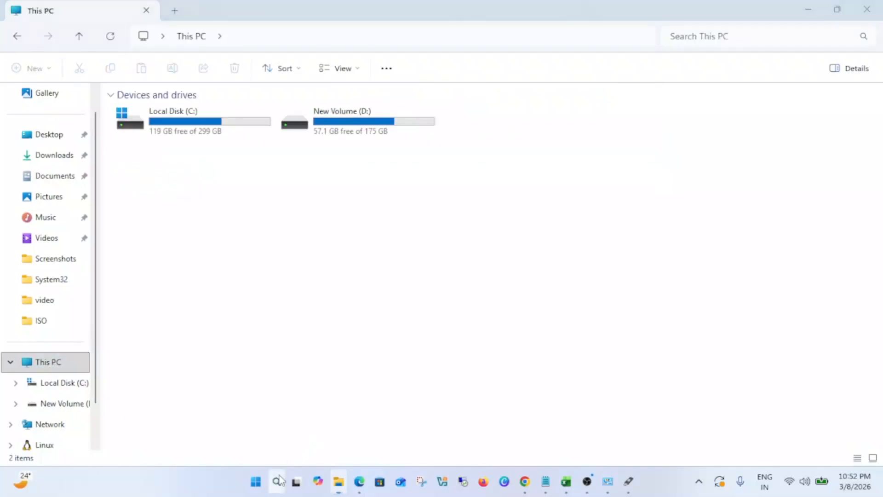
{"action": "type", "text": "cmd"}
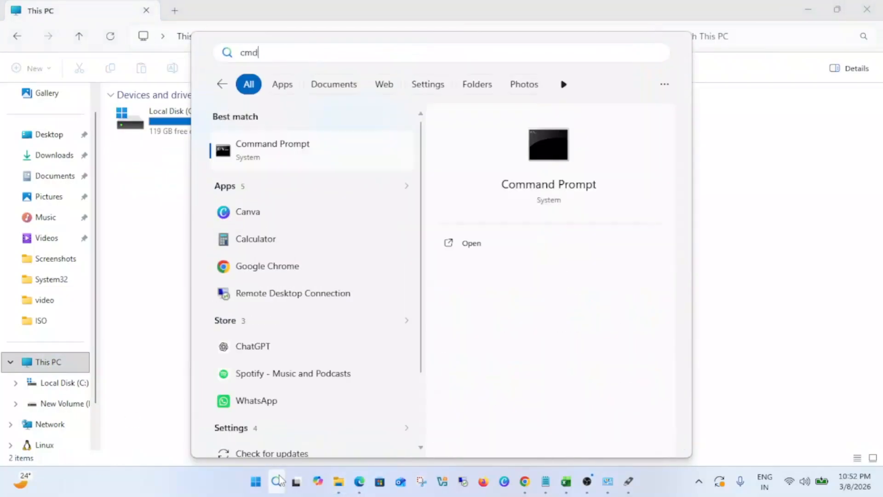
{"action": "left_click", "coordinate": [538, 265]}
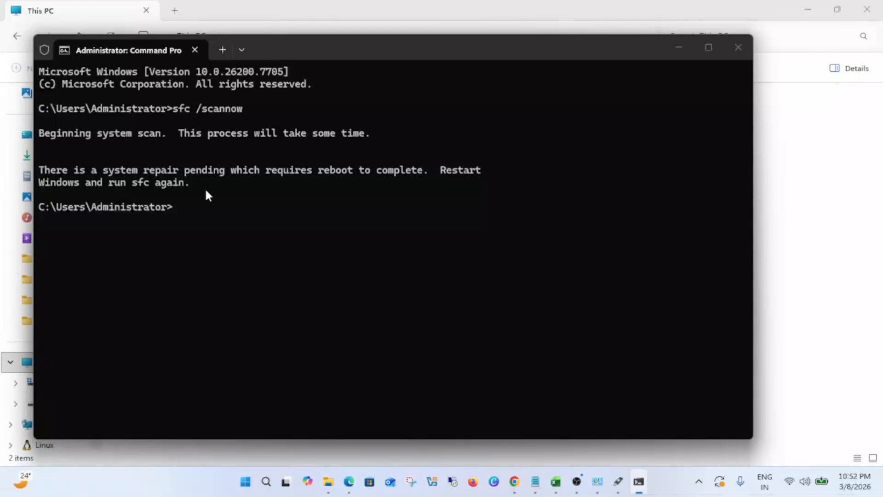
Step: View the restart options in the Start power menu, dismiss them, and close Command Prompt
{"action": "left_click", "coordinate": [245, 481]}
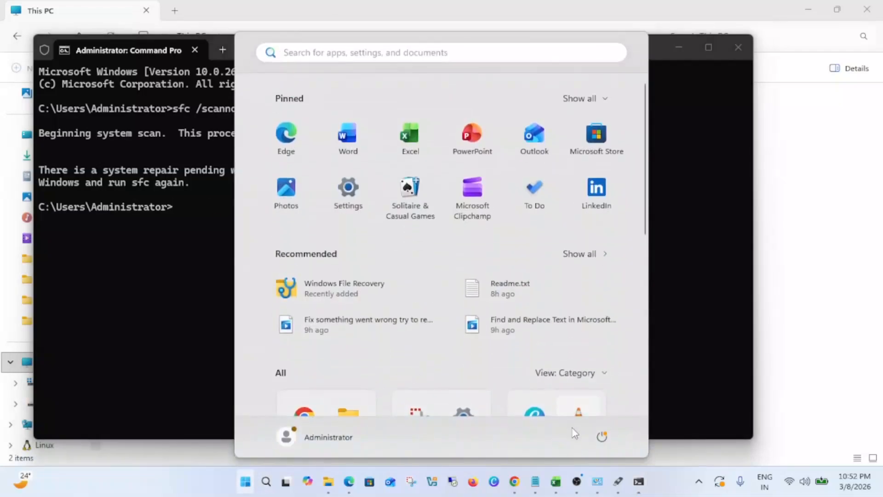
{"action": "left_click", "coordinate": [602, 437]}
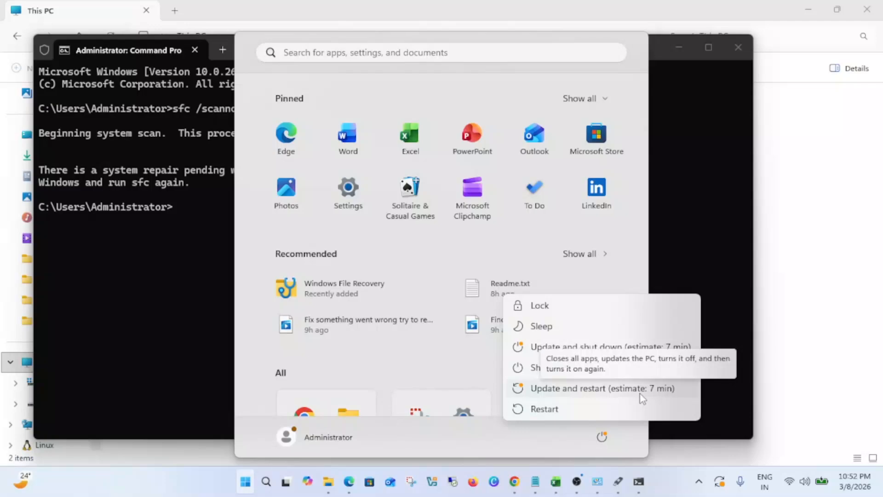
{"action": "left_click", "coordinate": [174, 199]}
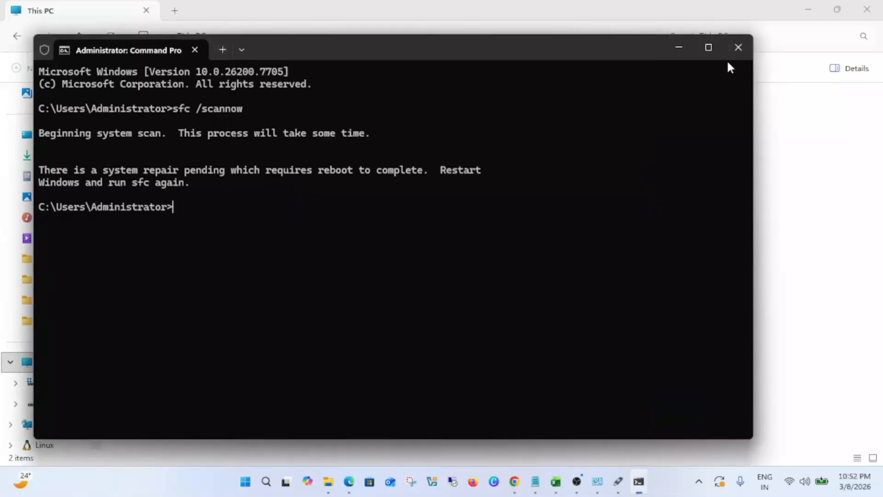
{"action": "left_click", "coordinate": [730, 54]}
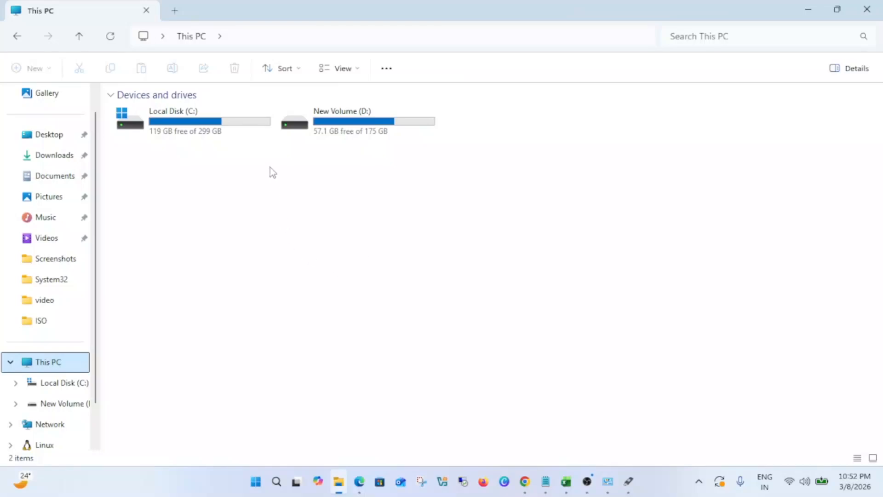
Step: Switch to Microsoft Edge and search the web for "windows 11 iso" in a new tab
{"action": "left_click", "coordinate": [359, 482]}
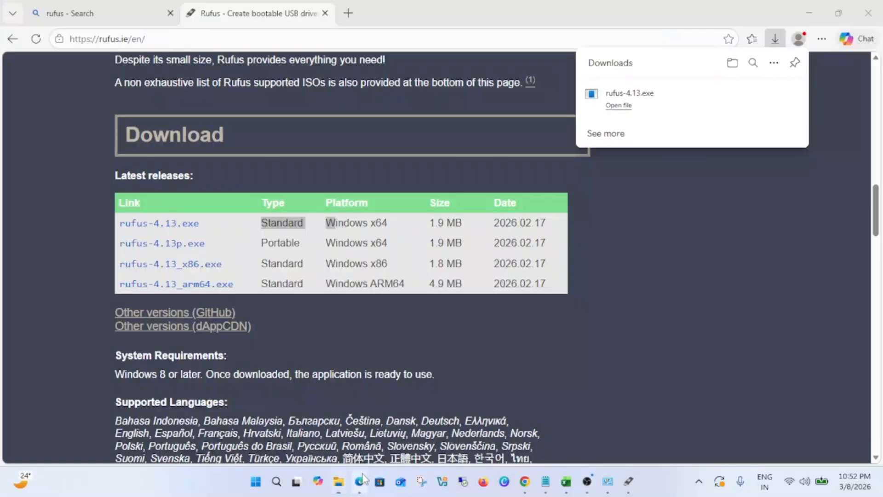
{"action": "left_click", "coordinate": [350, 15]}
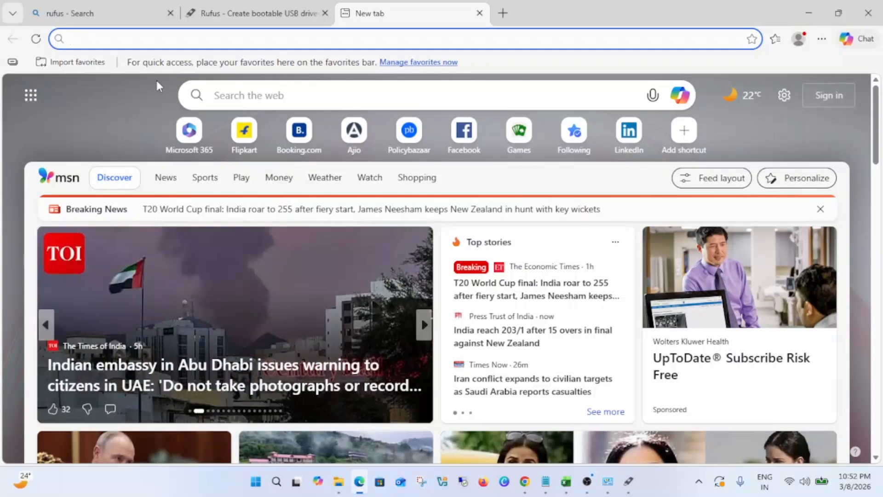
{"action": "type", "text": "m"}
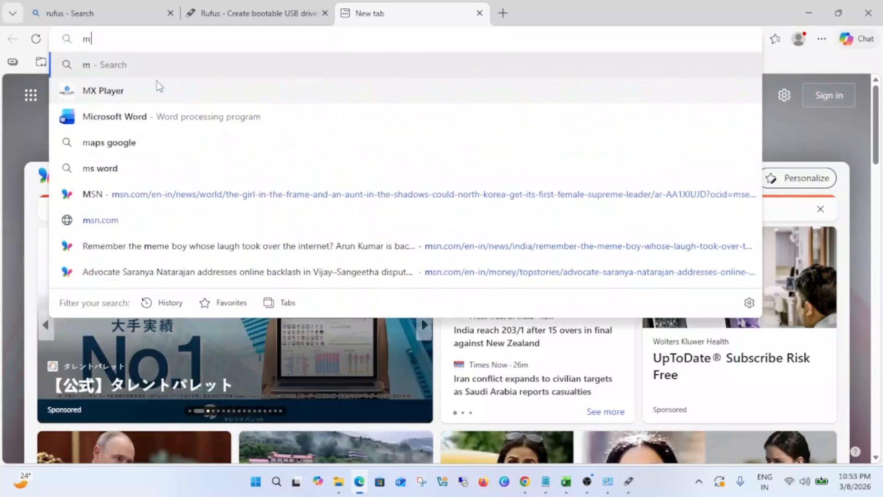
{"action": "type", "text": "edi"}
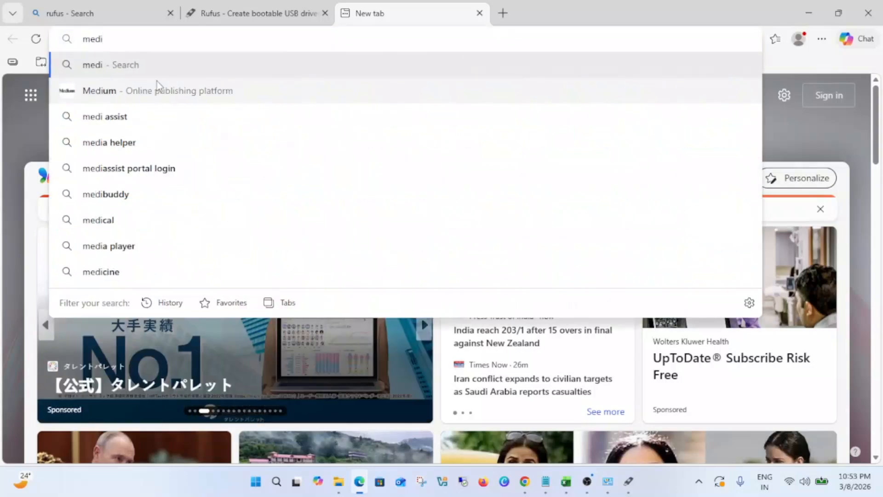
{"action": "key", "text": "BackSpace"}
{"action": "key", "text": "BackSpace"}
{"action": "key", "text": "BackSpace"}
{"action": "key", "text": "BackSpace"}
{"action": "type", "text": "windows "}
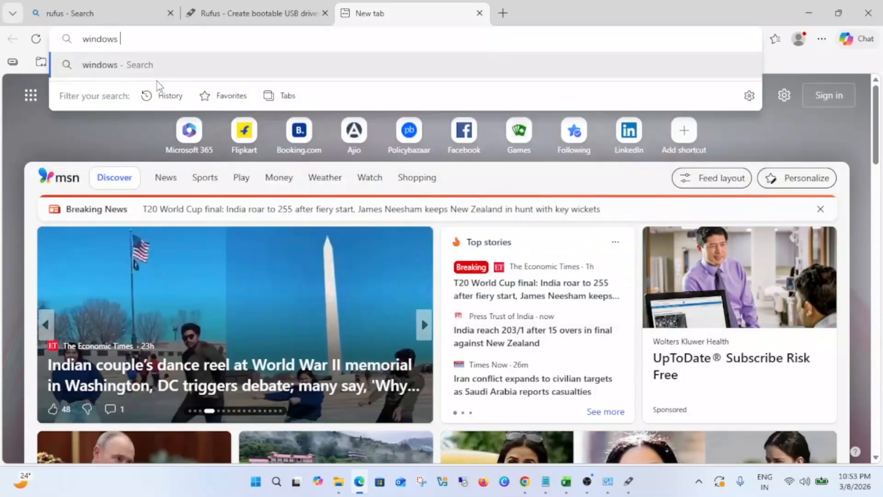
{"action": "type", "text": "11 iso"}
{"action": "key", "text": "Return"}
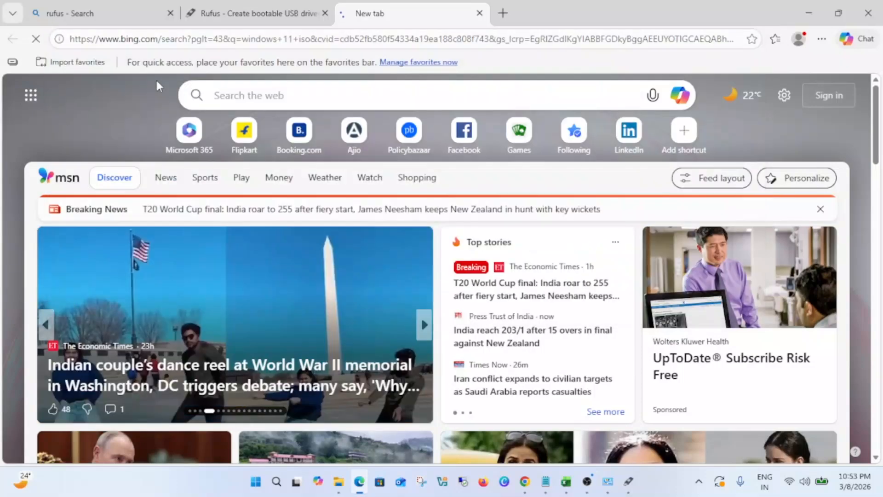
Step: Open Microsoft's Download Windows 11 page from the results and find the Disk Image (ISO) section for x64 devices
{"action": "scroll", "coordinate": [187, 197], "scroll_direction": "down", "scroll_amount": 3}
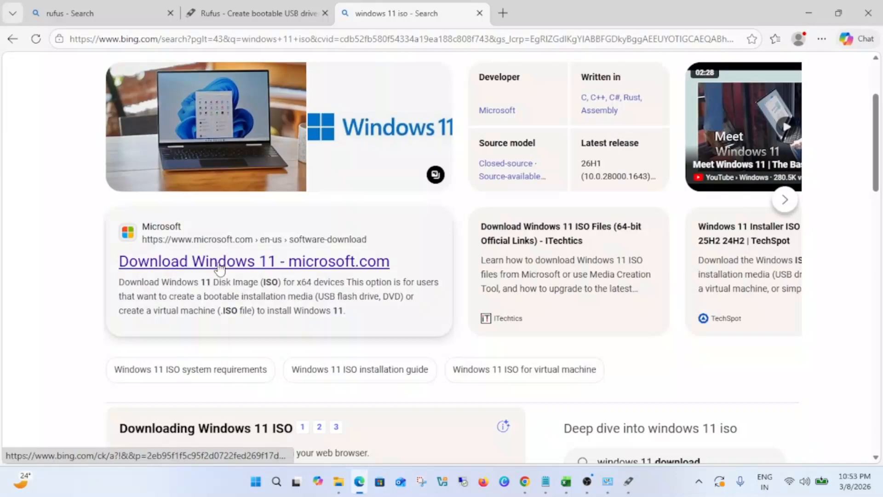
{"action": "left_click", "coordinate": [221, 262]}
{"action": "scroll", "coordinate": [165, 238], "scroll_direction": "down", "scroll_amount": 5}
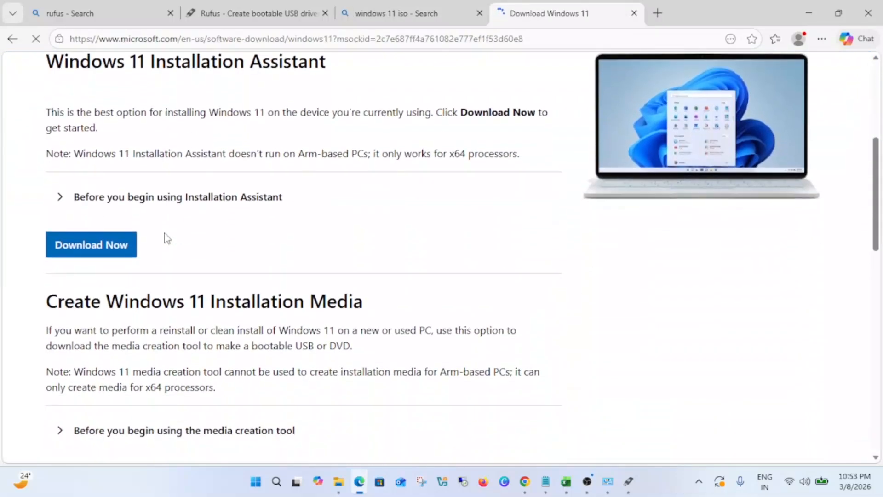
{"action": "scroll", "coordinate": [167, 238], "scroll_direction": "down", "scroll_amount": 4}
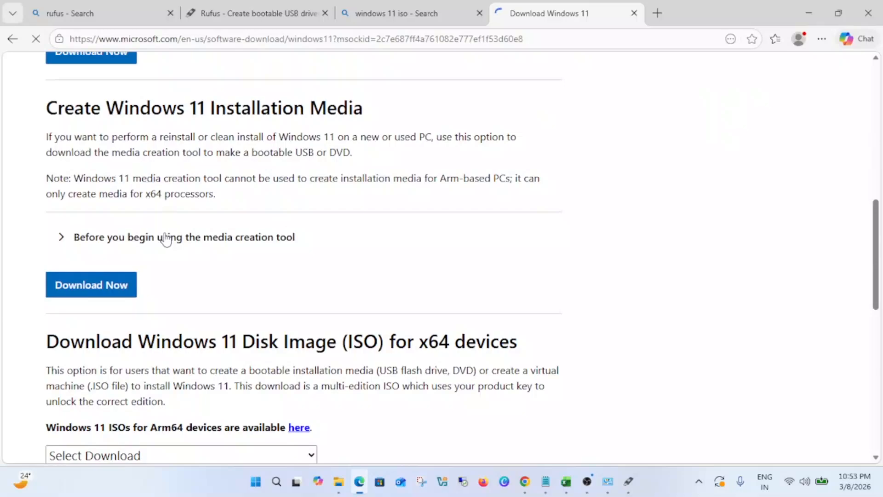
Step: Download the media creation tool from the Create Windows 11 Installation Media section of Microsoft's page
{"action": "scroll", "coordinate": [166, 239], "scroll_direction": "down", "scroll_amount": 5}
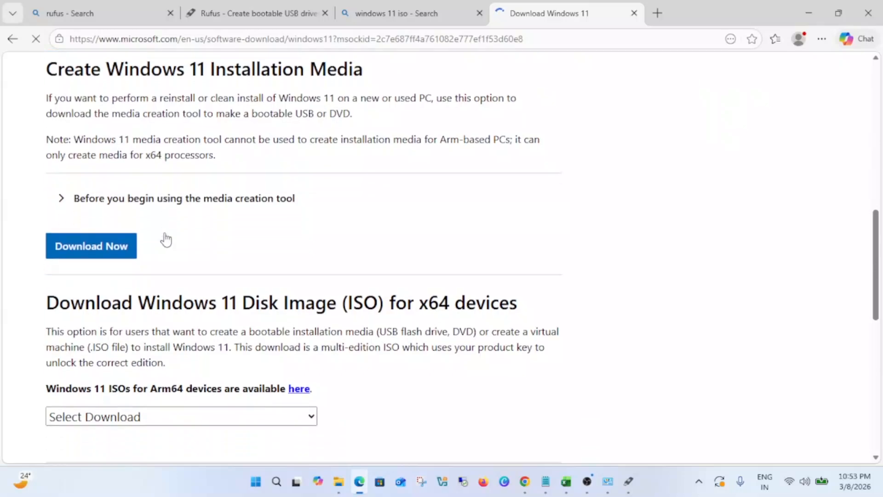
{"action": "scroll", "coordinate": [169, 229], "scroll_direction": "up", "scroll_amount": 5}
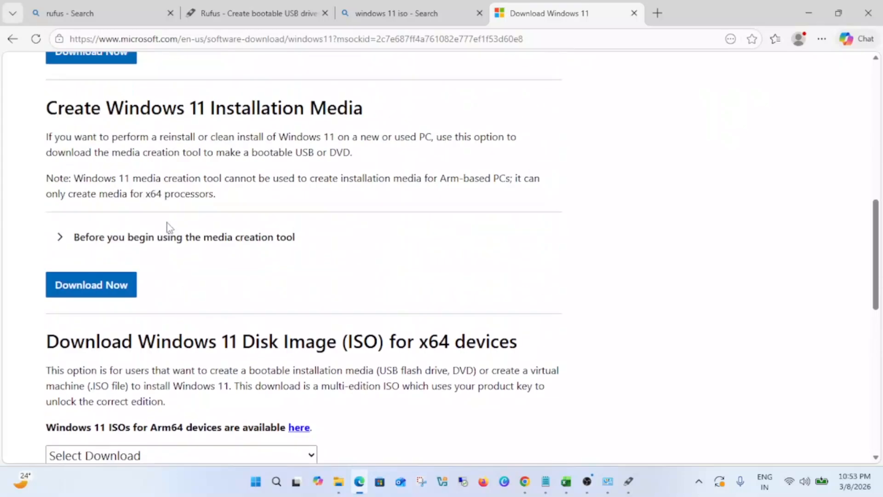
{"action": "scroll", "coordinate": [167, 228], "scroll_direction": "up", "scroll_amount": 5}
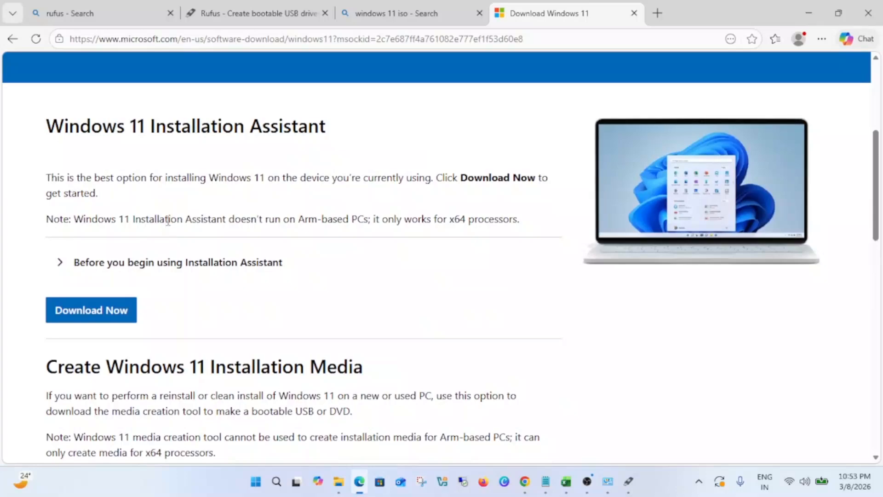
{"action": "scroll", "coordinate": [93, 323], "scroll_direction": "down", "scroll_amount": 3}
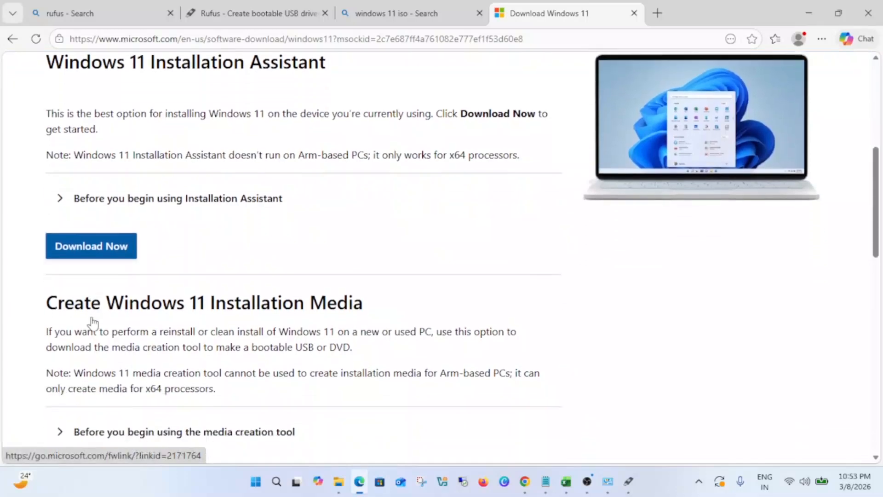
{"action": "scroll", "coordinate": [93, 320], "scroll_direction": "down", "scroll_amount": 1}
{"action": "left_click", "coordinate": [112, 350]}
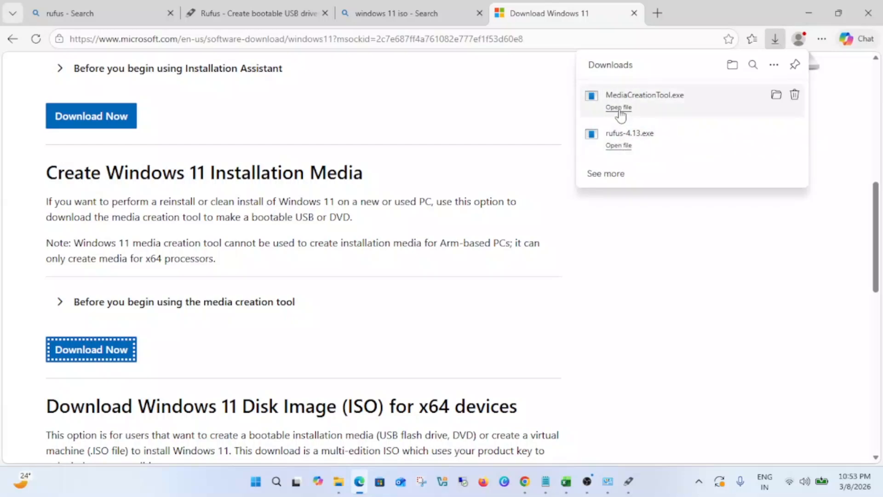
Step: Run the downloaded MediaCreationTool.exe and close the browser window behind Windows 11 Setup
{"action": "left_click", "coordinate": [620, 108]}
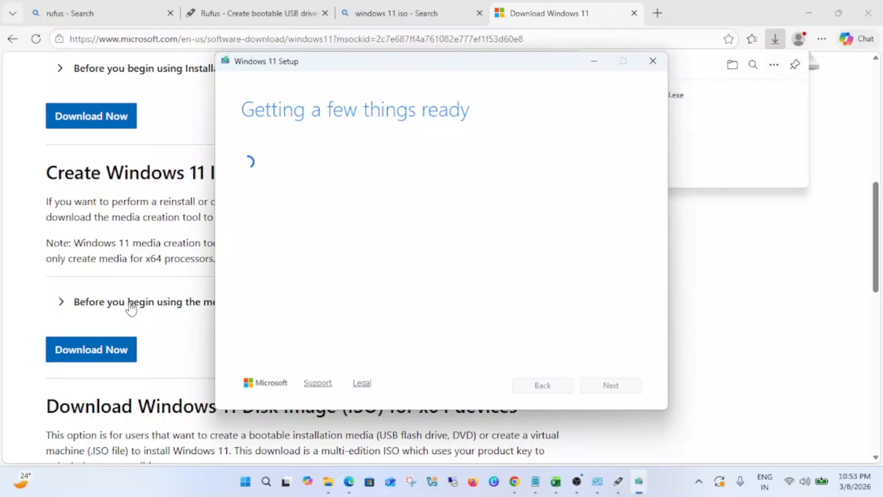
{"action": "scroll", "coordinate": [131, 308], "scroll_direction": "down", "scroll_amount": 4}
{"action": "left_click", "coordinate": [856, 18]}
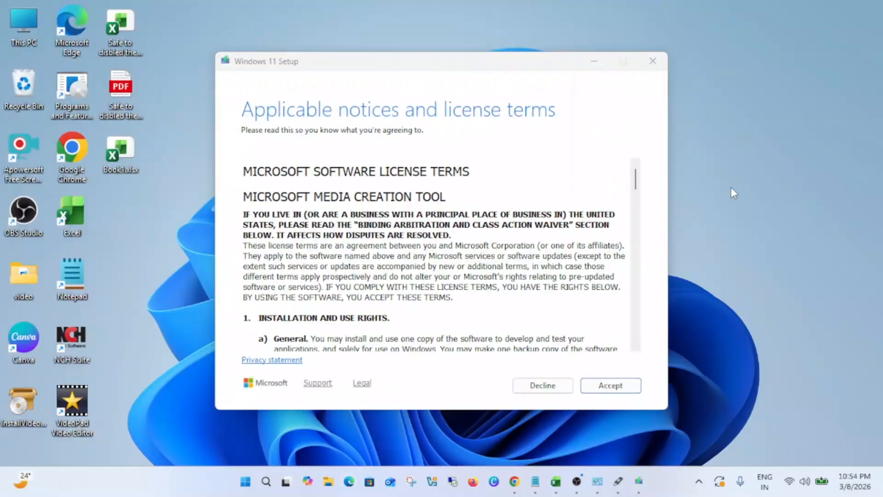
Step: Accept the Windows 11 Setup license terms and proceed with USB flash drive as the media to create
{"action": "left_click", "coordinate": [607, 385]}
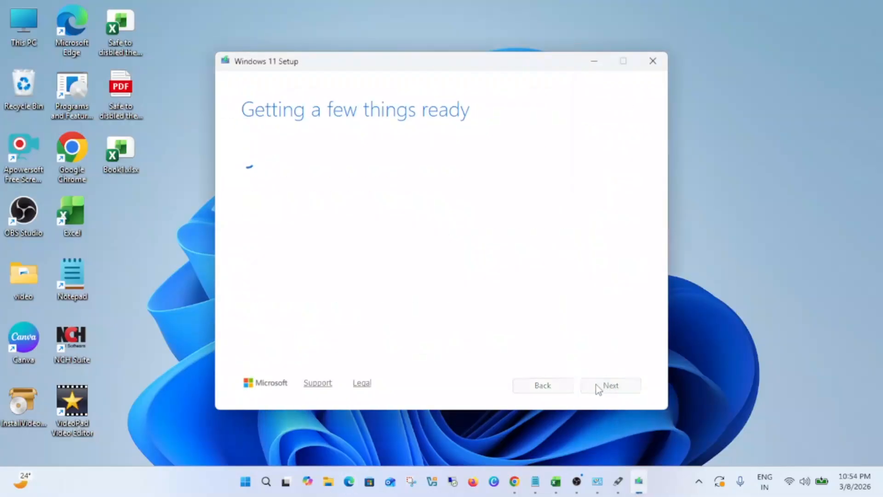
{"action": "left_click", "coordinate": [623, 389]}
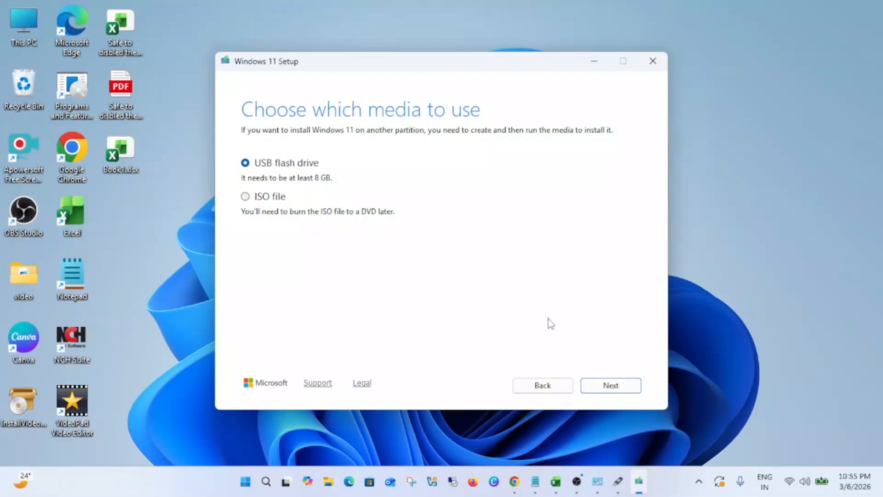
{"action": "left_click", "coordinate": [619, 392]}
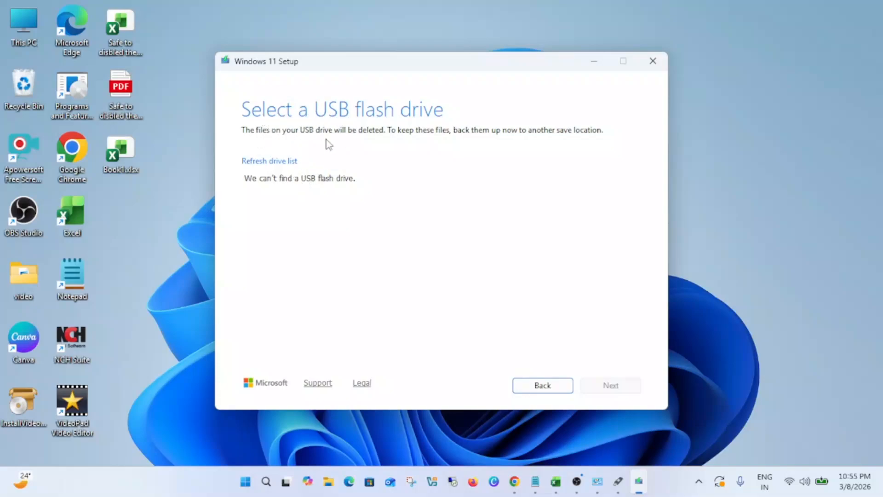
Step: Return from the USB drive selection to the media choice and quit Windows 11 Setup, confirming the exit
{"action": "left_click", "coordinate": [551, 387]}
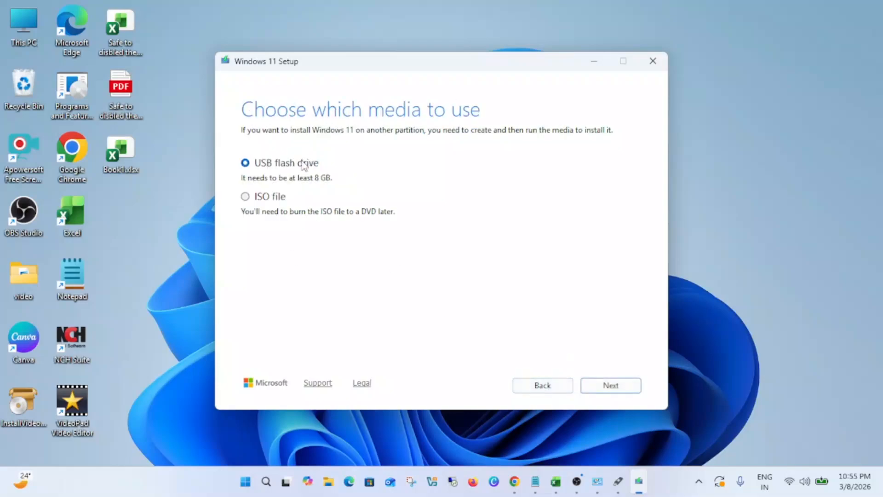
{"action": "left_click", "coordinate": [656, 69]}
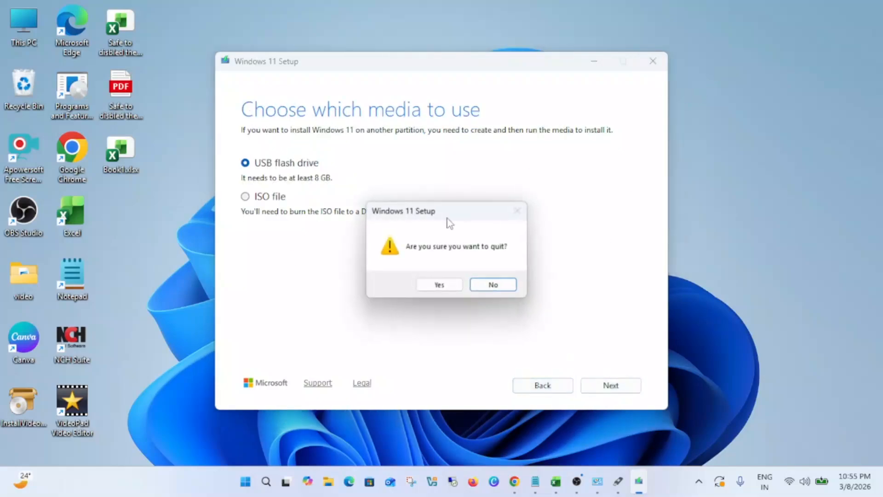
{"action": "left_click", "coordinate": [438, 285]}
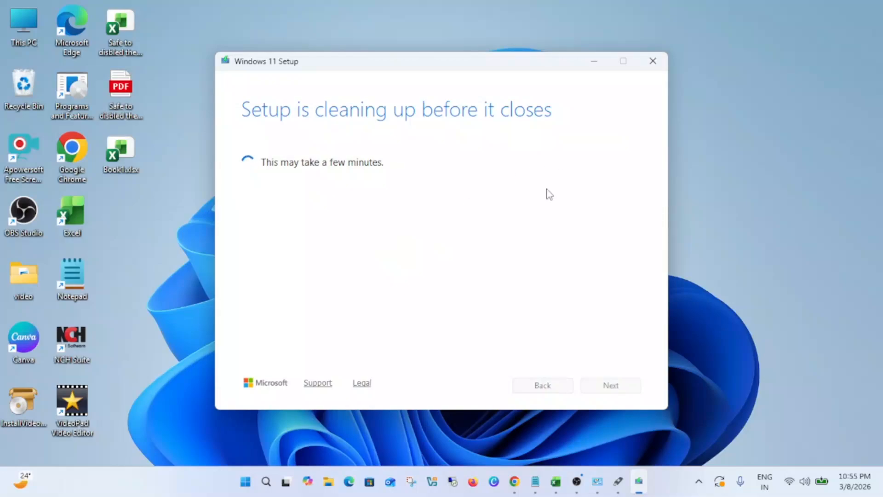